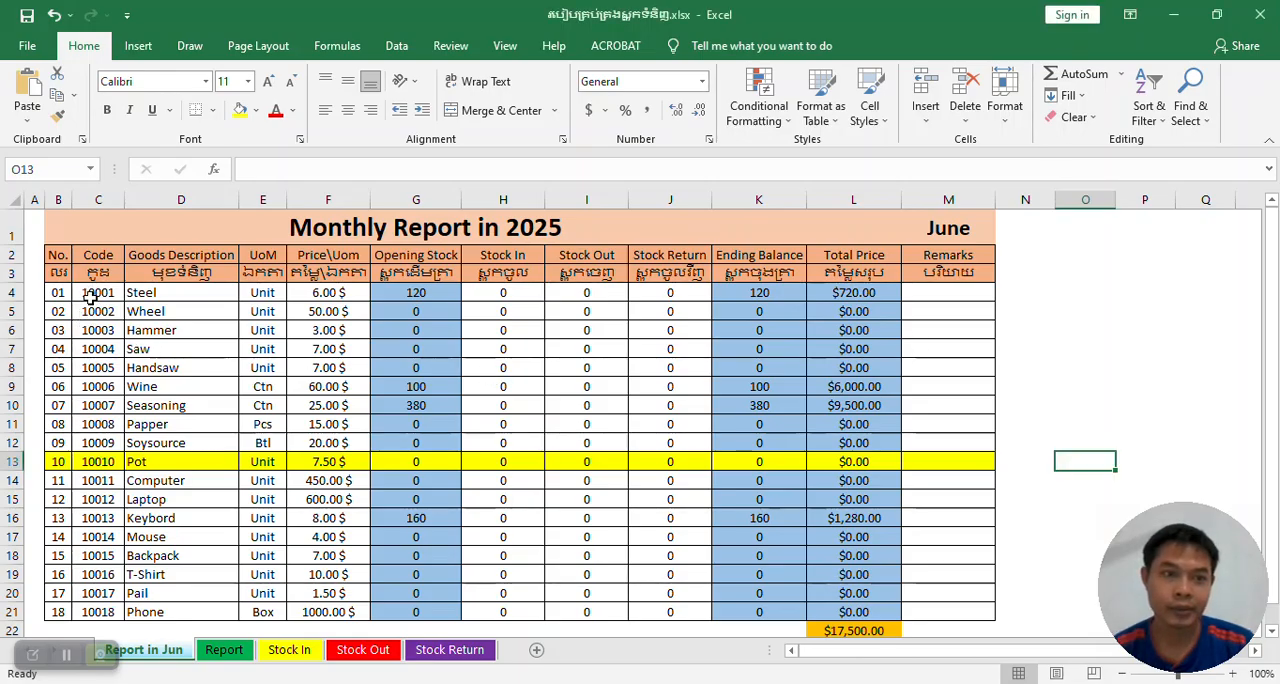
# Select code cells in various rows of the Report in Jun sheet to examine how the row highlight follows the selection.
pyautogui.click(91, 290)
pyautogui.click(93, 333)
pyautogui.click(95, 425)
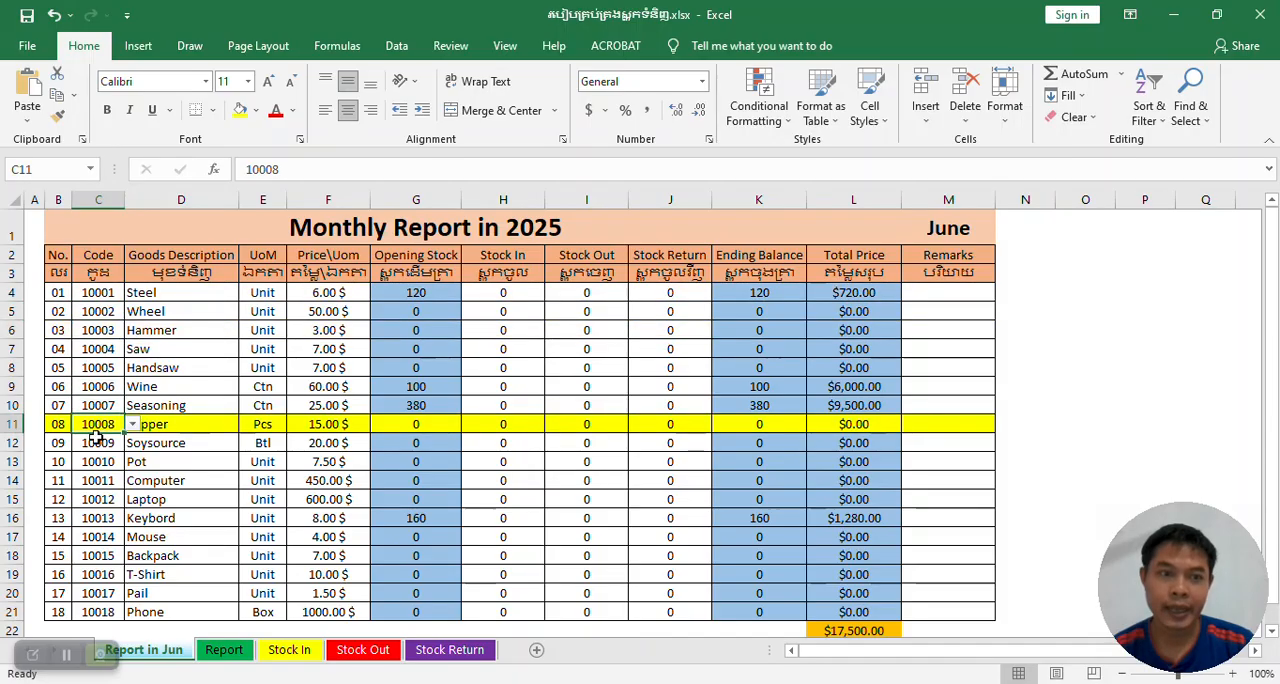
pyautogui.click(100, 532)
pyautogui.click(86, 446)
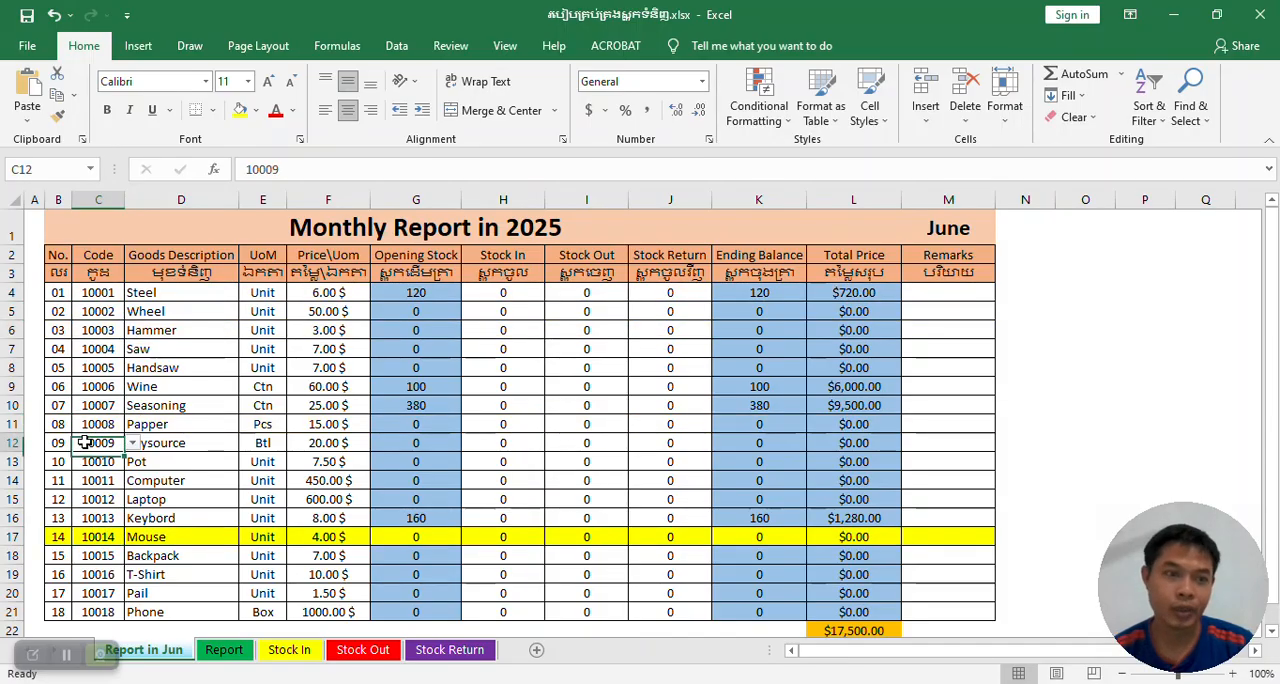
pyautogui.click(93, 368)
pyautogui.click(93, 293)
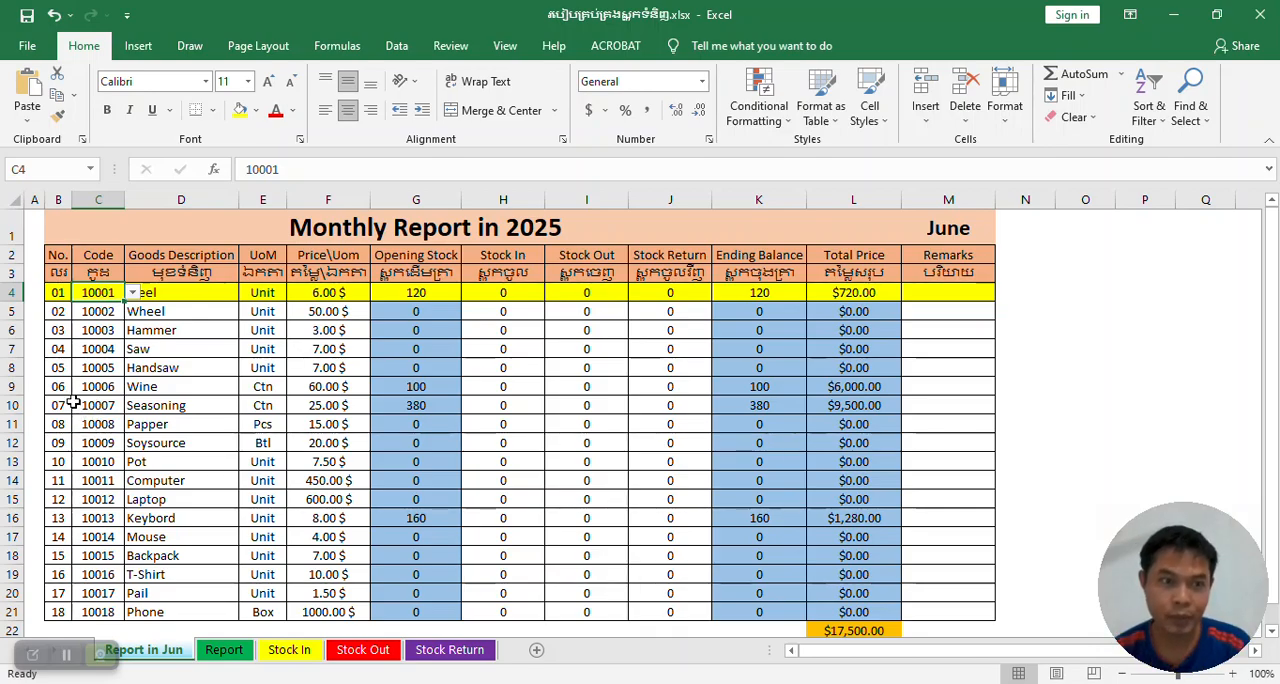
pyautogui.click(82, 390)
pyautogui.moveTo(52, 352); pyautogui.dragTo(997, 331)
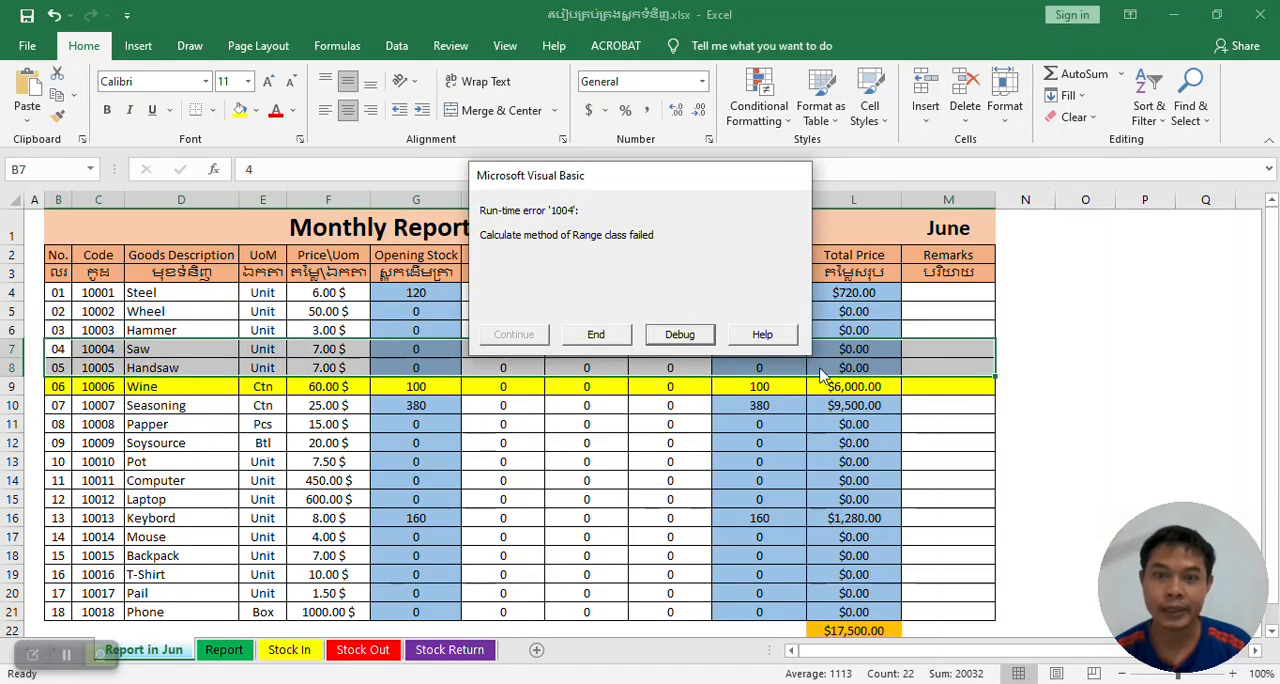
pyautogui.click(592, 334)
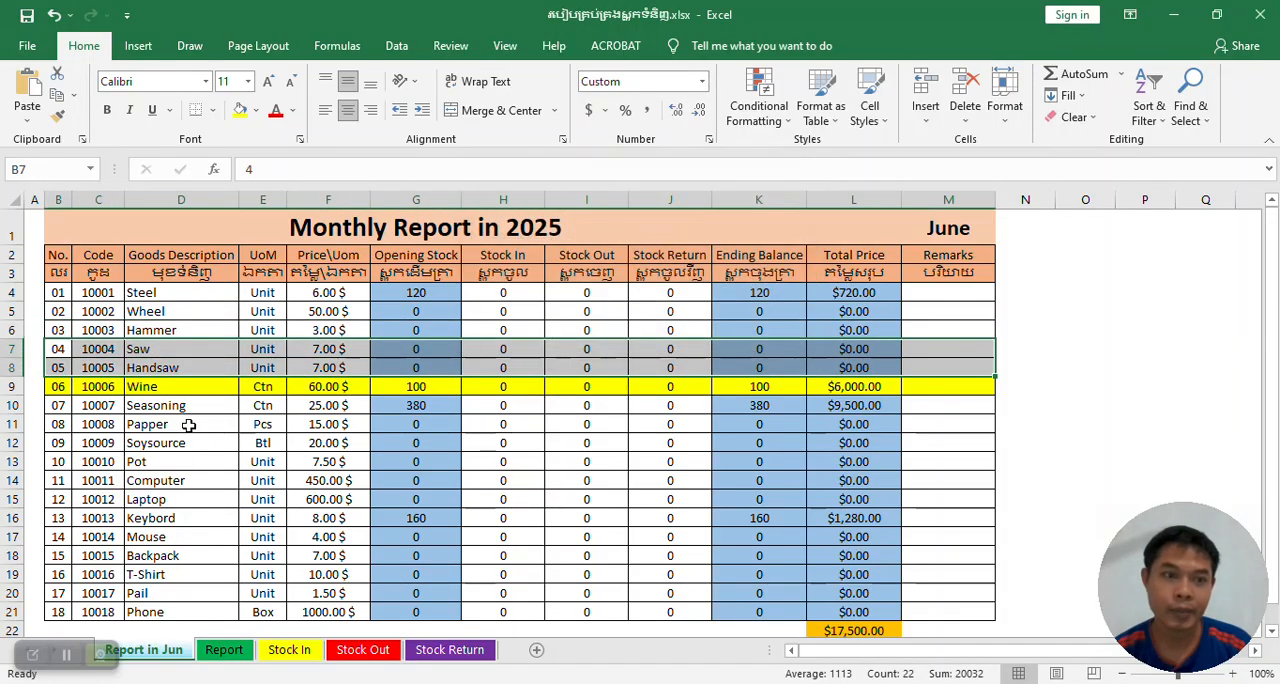
pyautogui.click(97, 461)
pyautogui.click(94, 348)
pyautogui.click(91, 299)
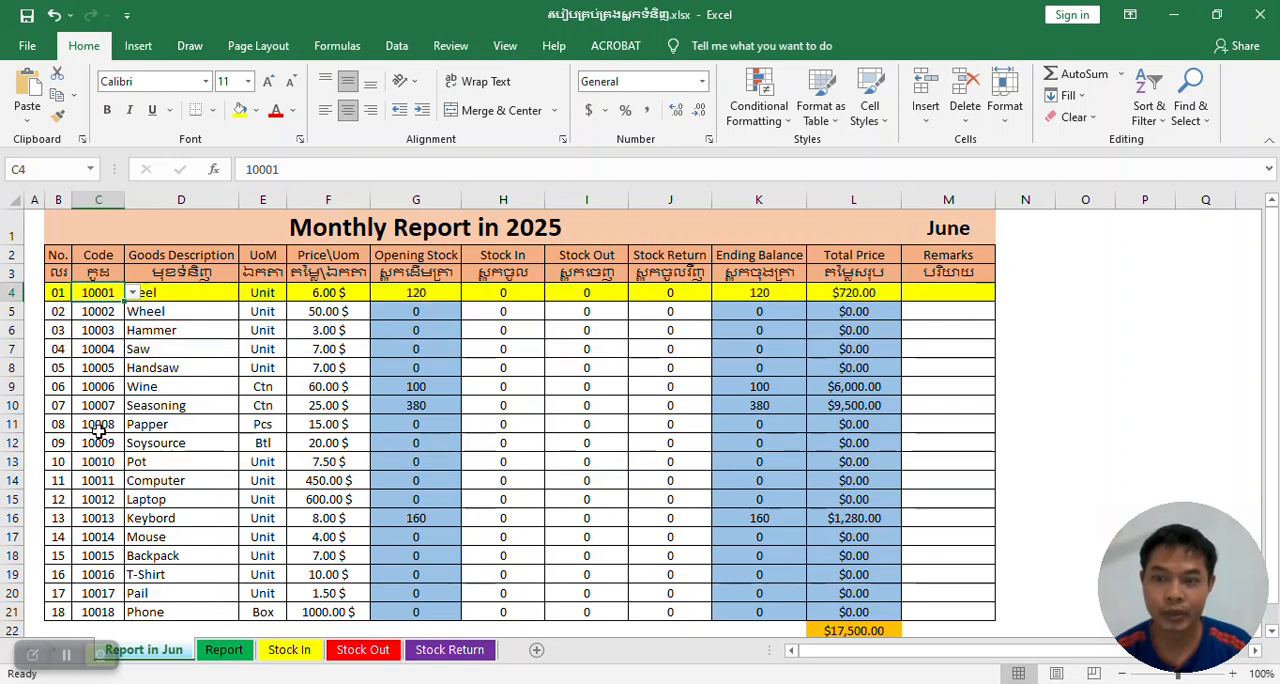
pyautogui.click(90, 368)
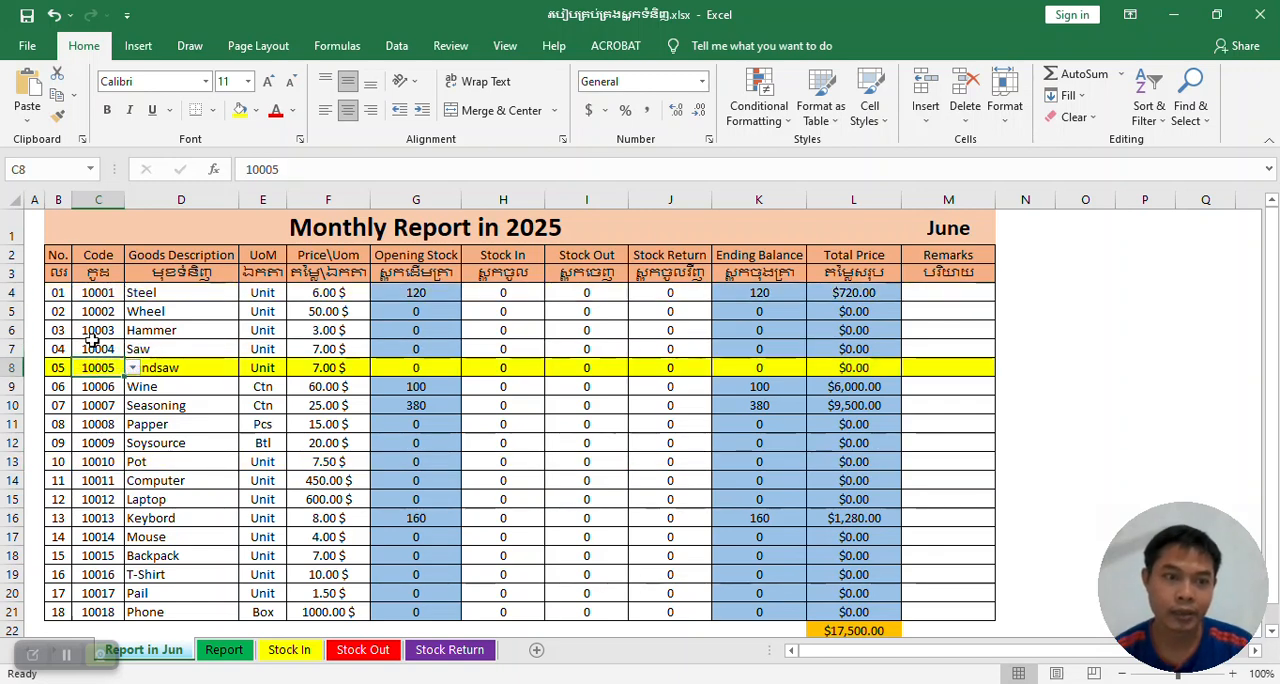
pyautogui.click(90, 296)
pyautogui.click(109, 420)
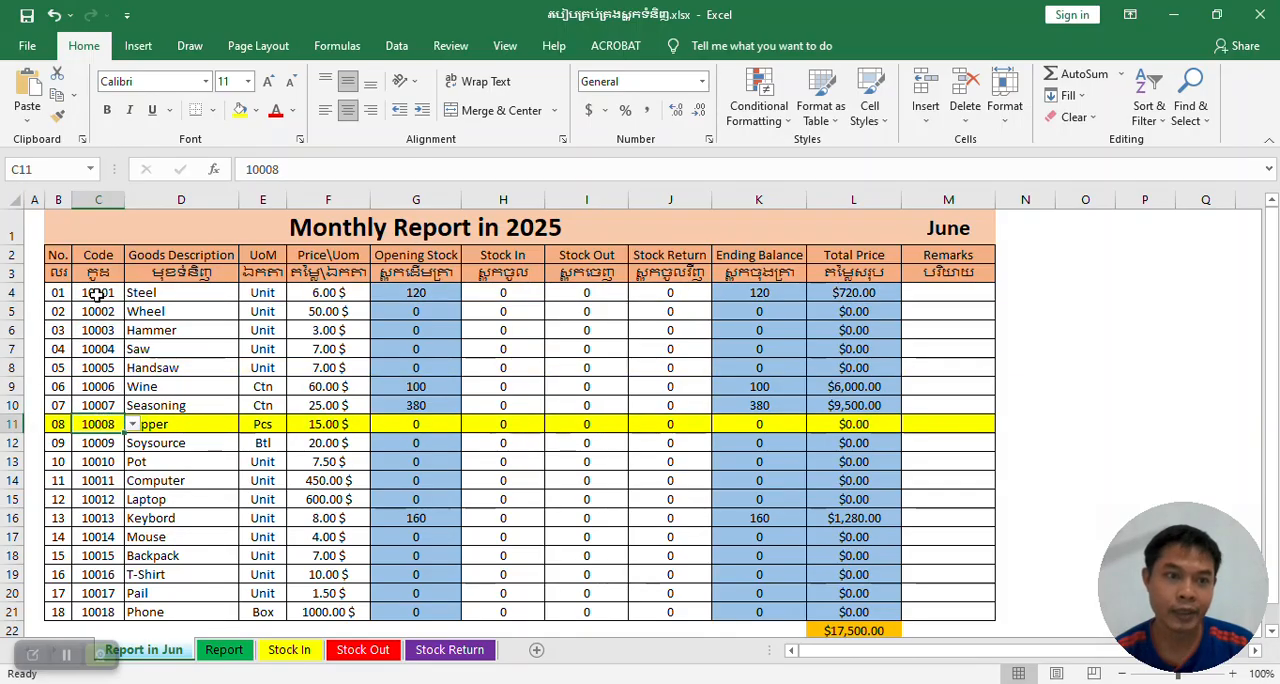
pyautogui.click(96, 294)
pyautogui.click(94, 368)
pyautogui.click(94, 295)
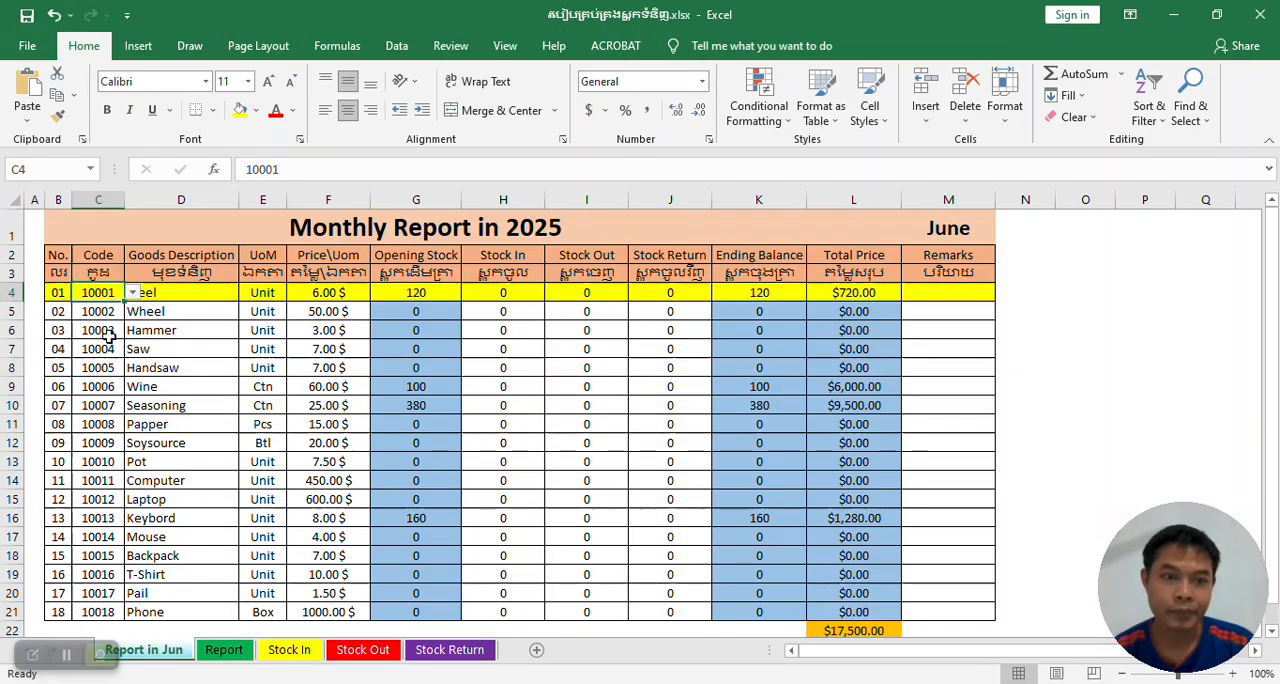
pyautogui.click(98, 410)
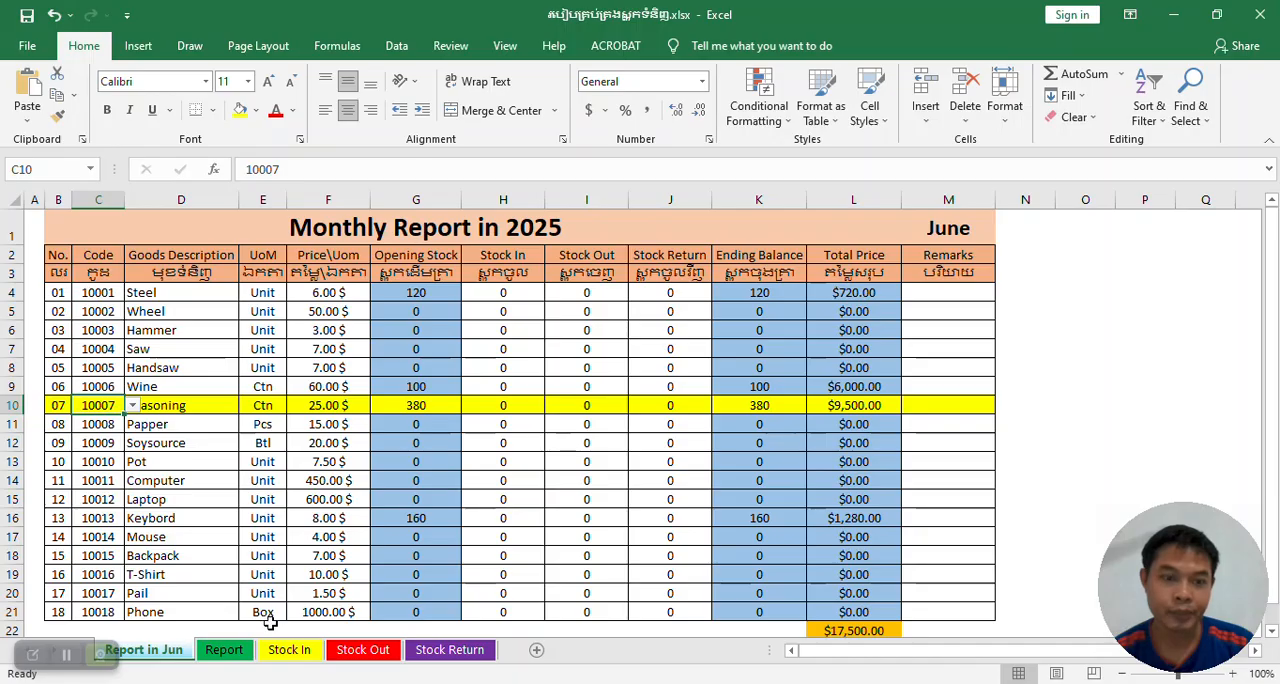
# Switch to the Report sheet and select several code cells to check whether their rows get highlighted.
pyautogui.click(224, 660)
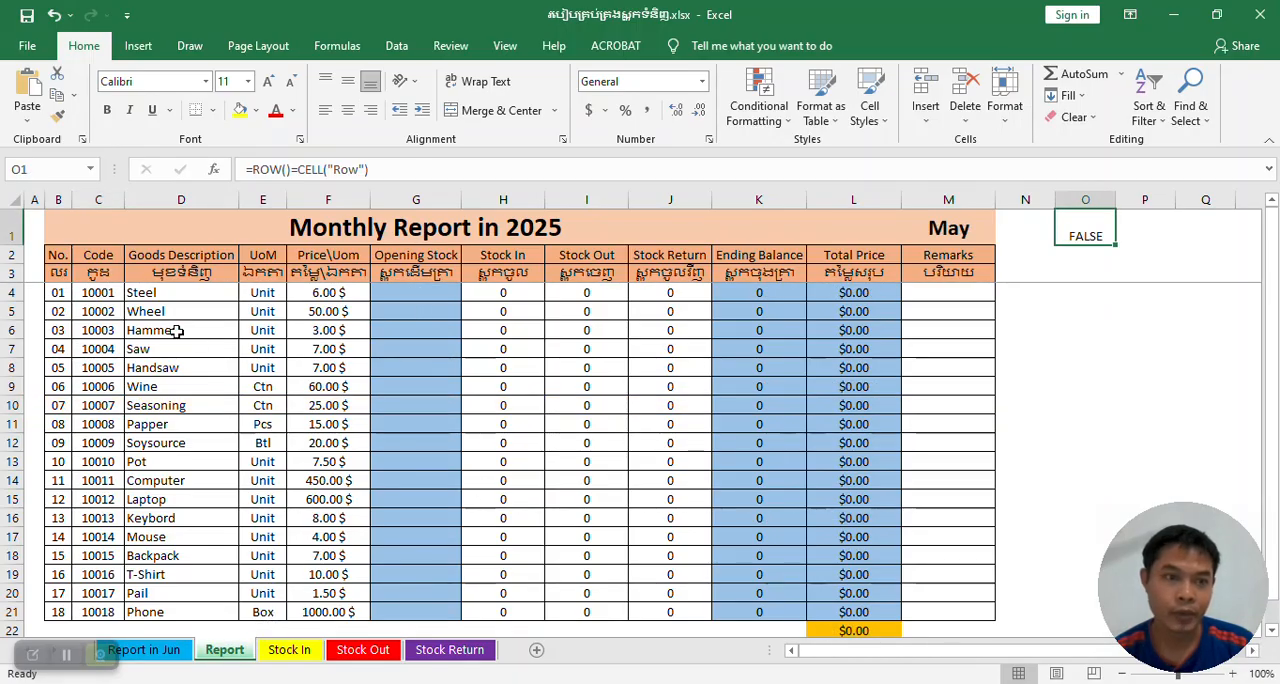
pyautogui.click(98, 346)
pyautogui.moveTo(56, 292); pyautogui.dragTo(955, 520)
pyautogui.scroll(1, 951, 460)
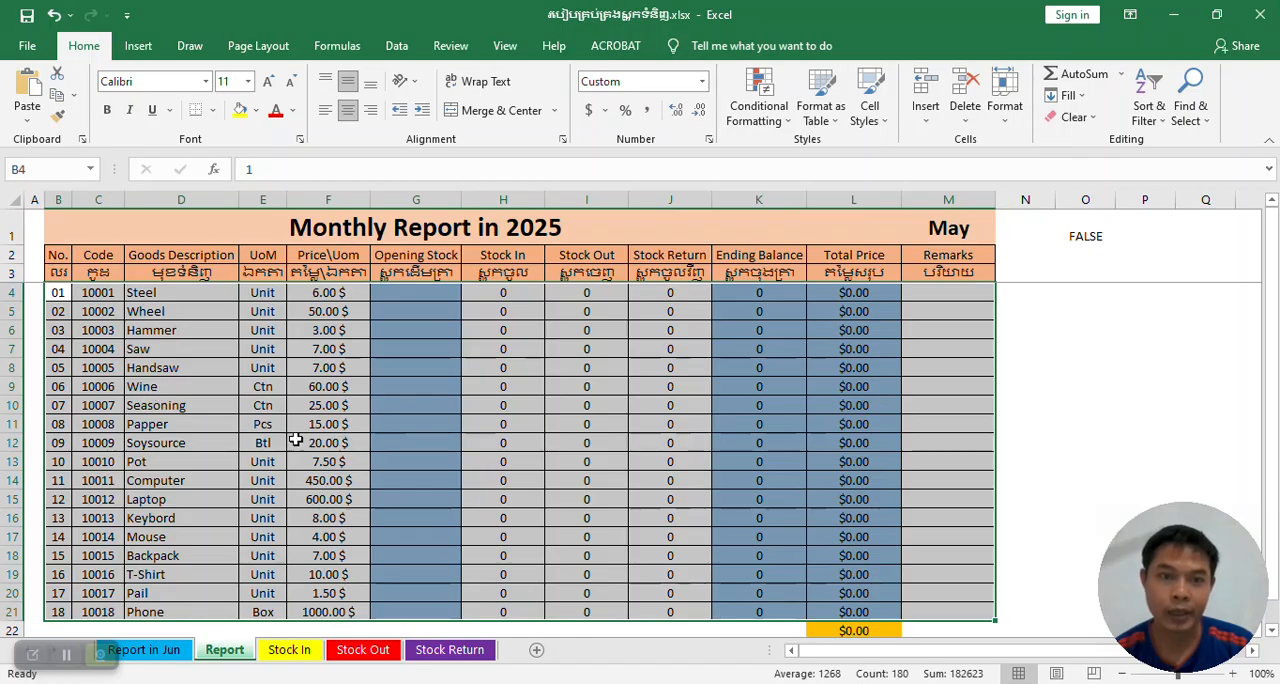
pyautogui.click(91, 389)
pyautogui.click(90, 330)
pyautogui.click(94, 439)
pyautogui.click(98, 498)
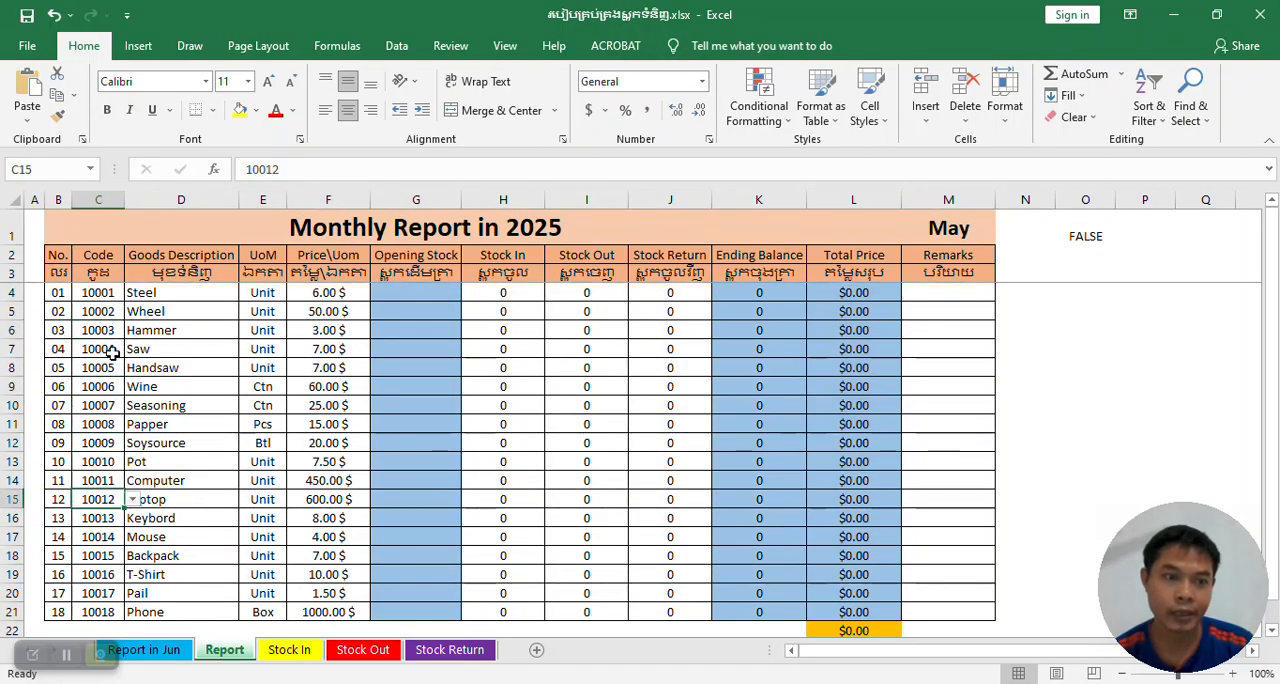
pyautogui.click(112, 352)
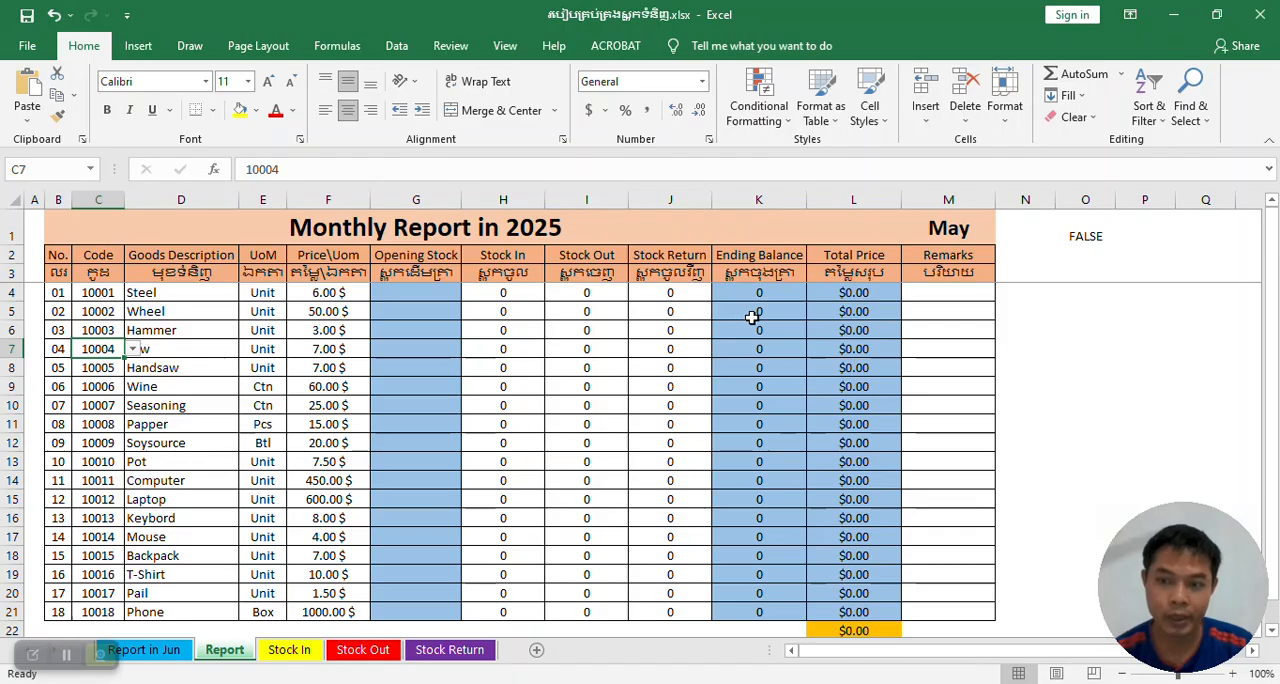
# Create a formula-based conditional formatting rule for all product rows, B4:M21, using =Row()=Cell("Row").
pyautogui.moveTo(58, 293); pyautogui.dragTo(974, 611)
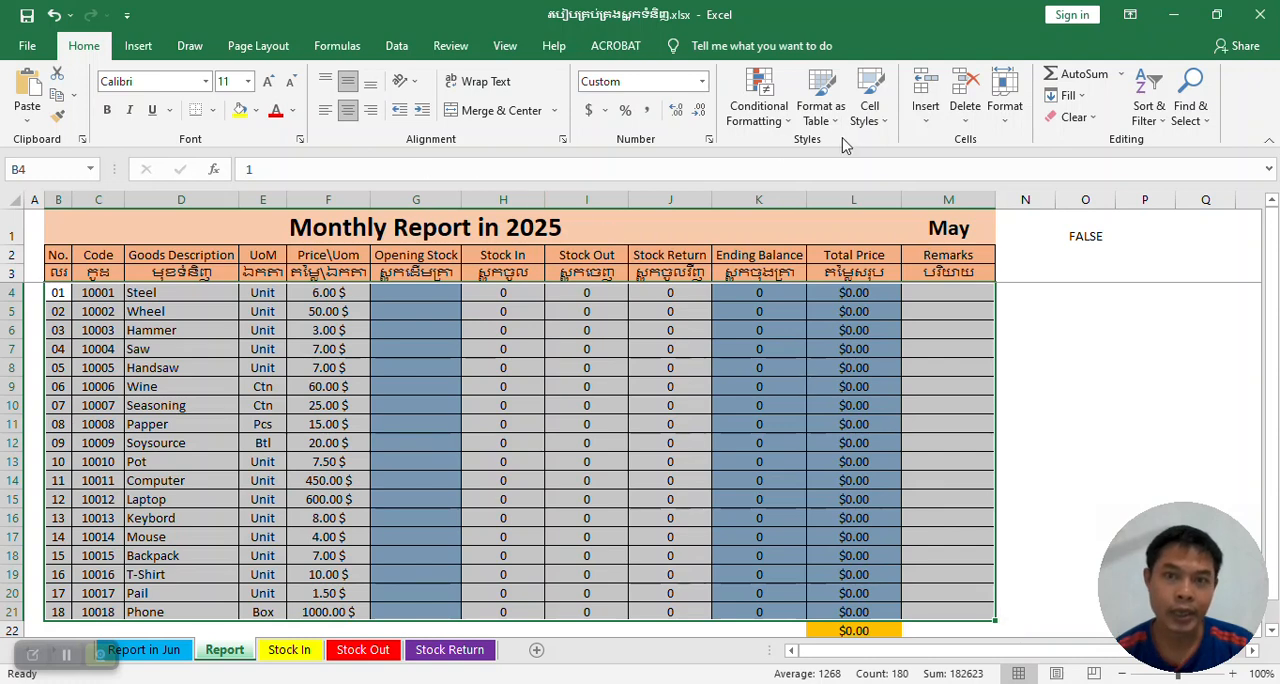
pyautogui.click(757, 90)
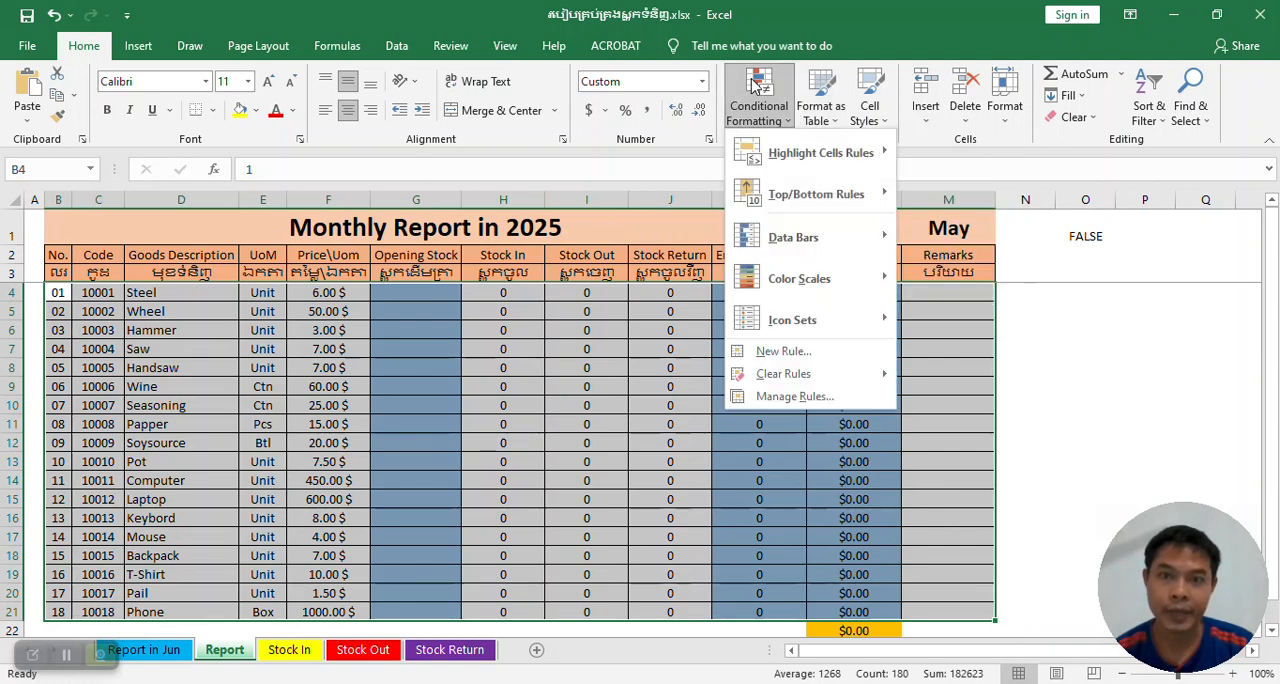
pyautogui.moveTo(818, 156)
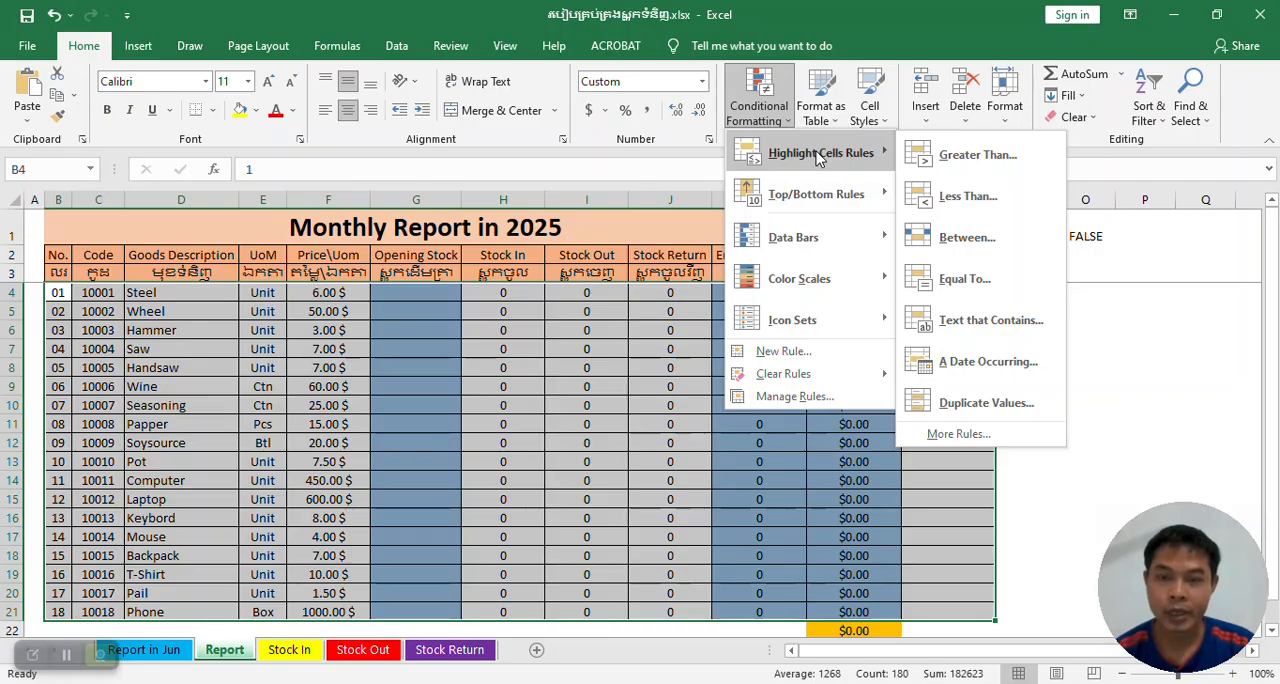
pyautogui.click(783, 351)
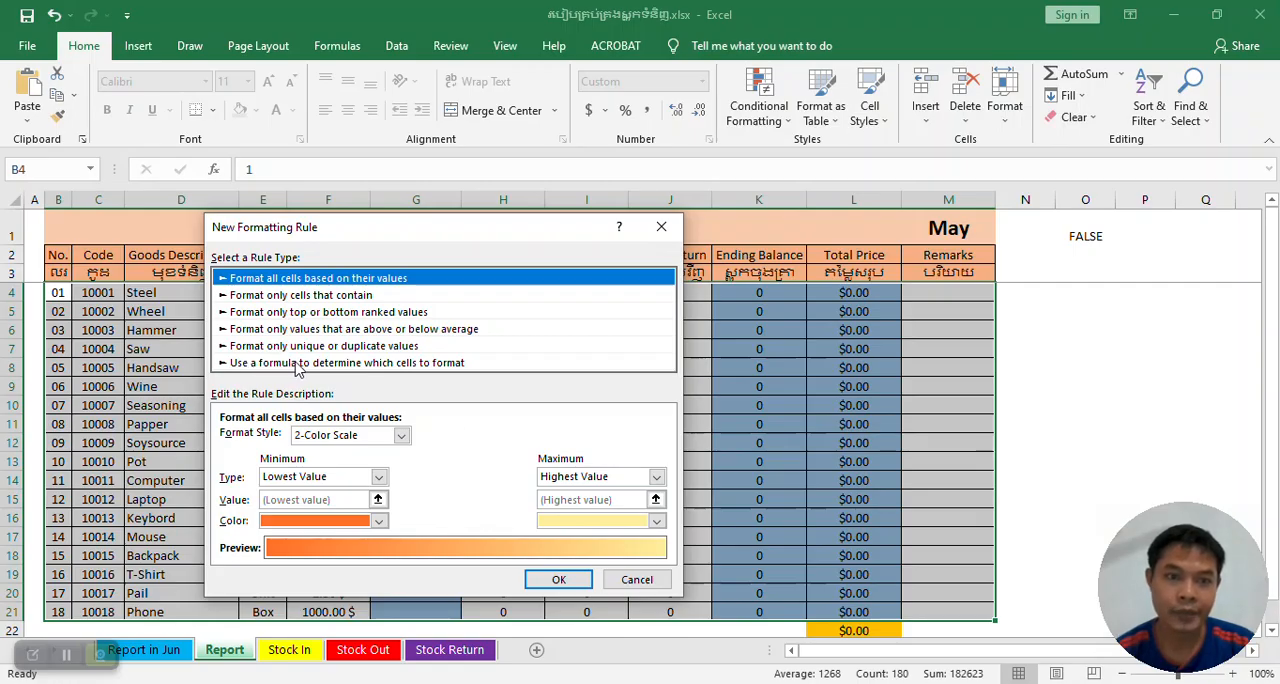
pyautogui.click(296, 364)
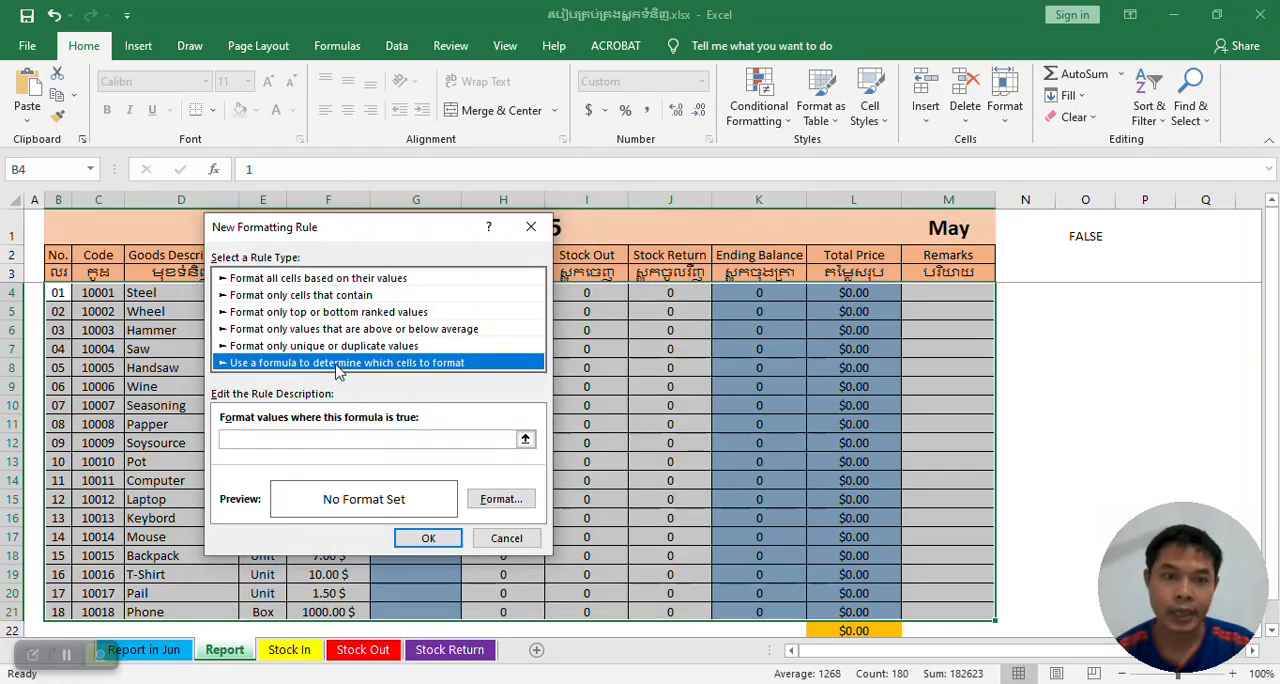
pyautogui.click(288, 438)
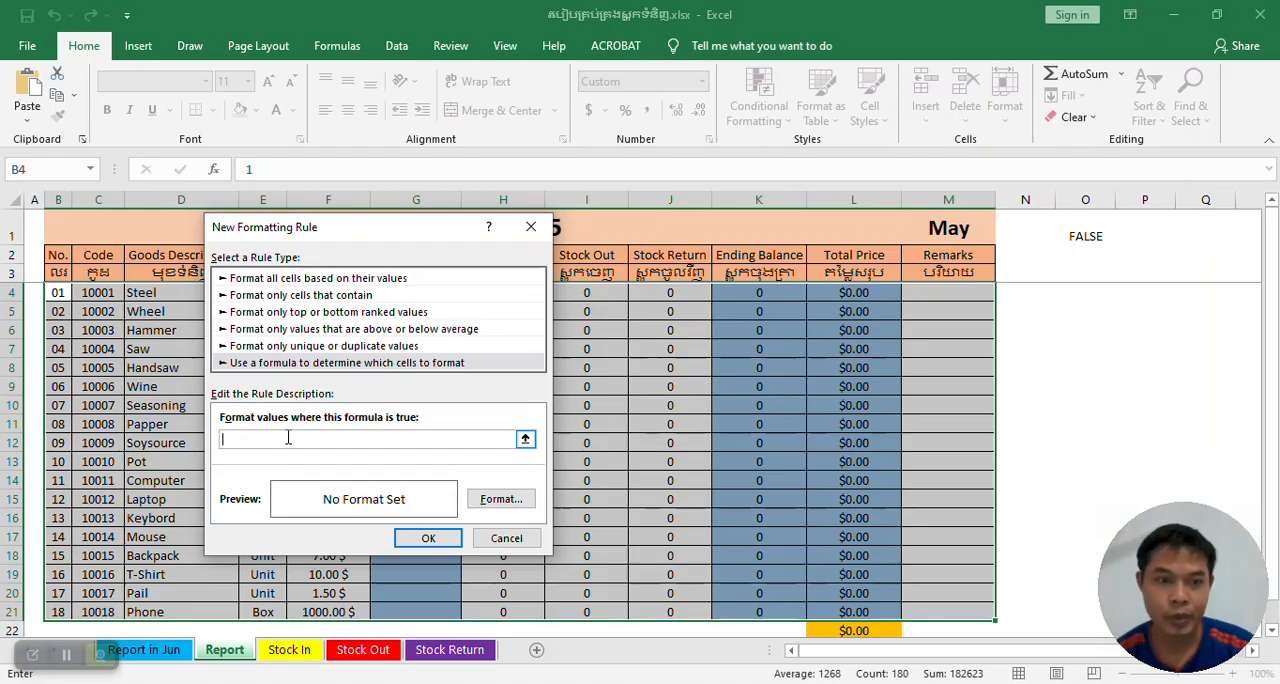
pyautogui.write('=Row()=Cell("Row")')
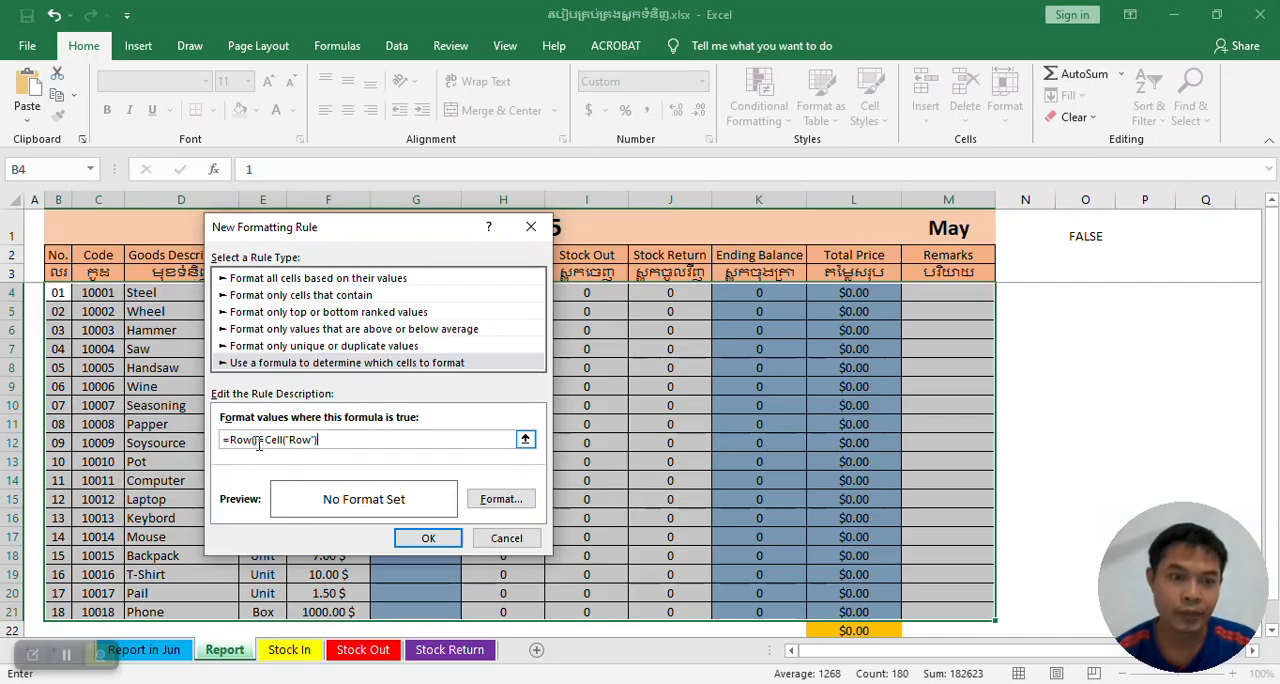
pyautogui.click(260, 441)
pyautogui.write('=')
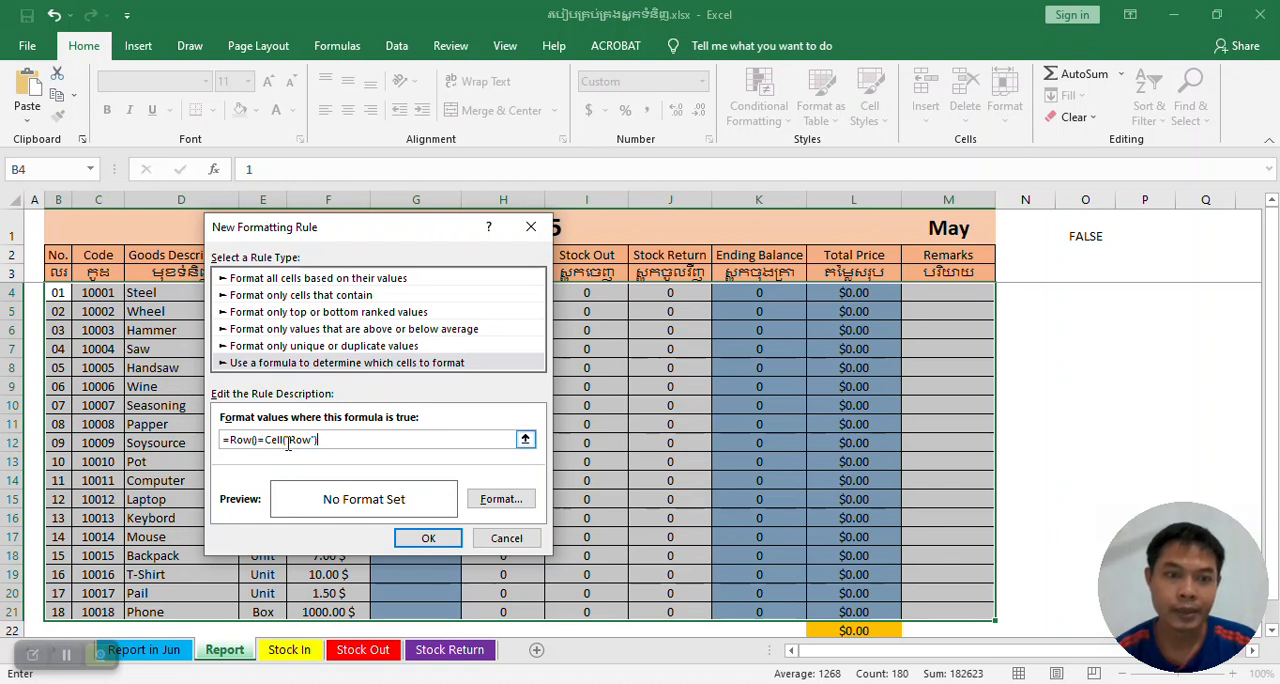
# Give the new formatting rule a yellow background fill and apply it to the product rows.
pyautogui.click(503, 500)
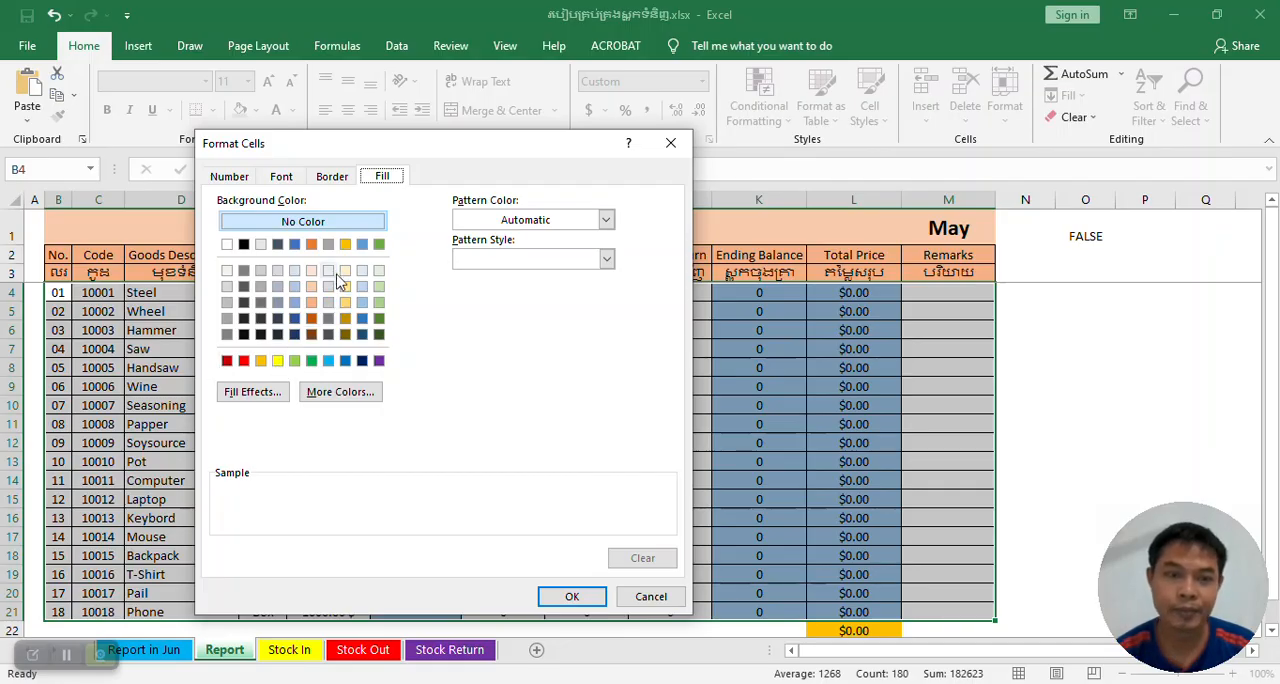
pyautogui.click(277, 361)
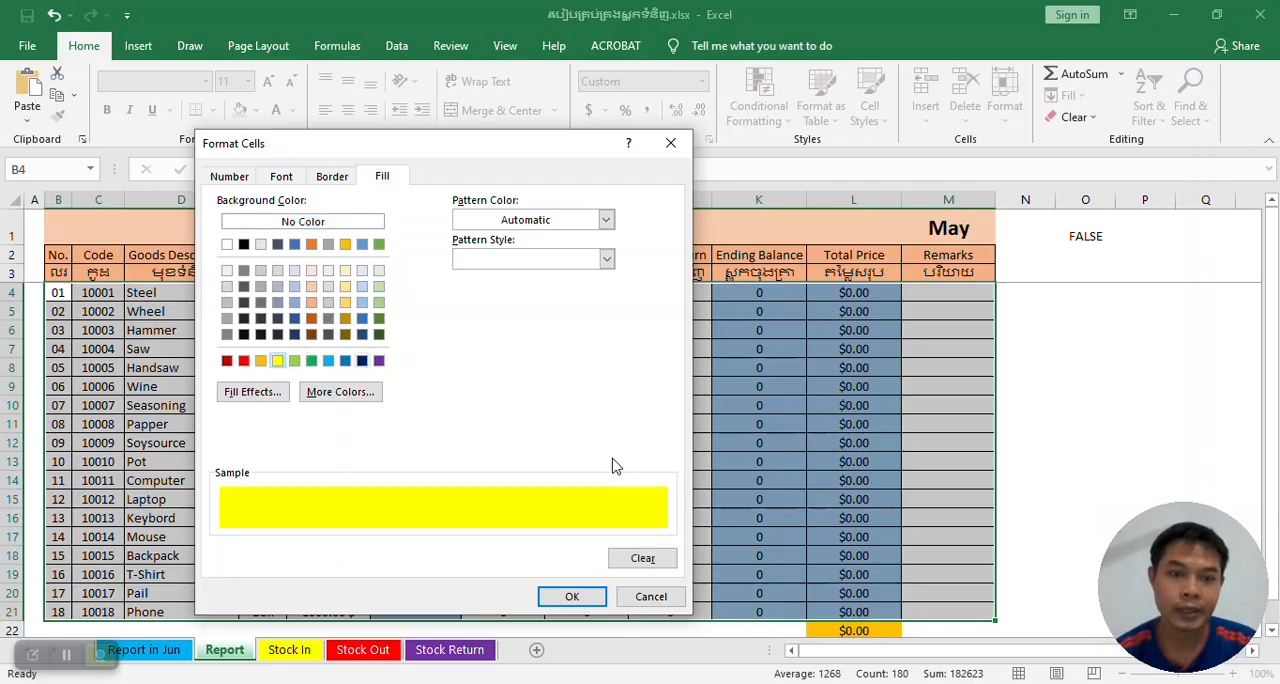
pyautogui.click(572, 597)
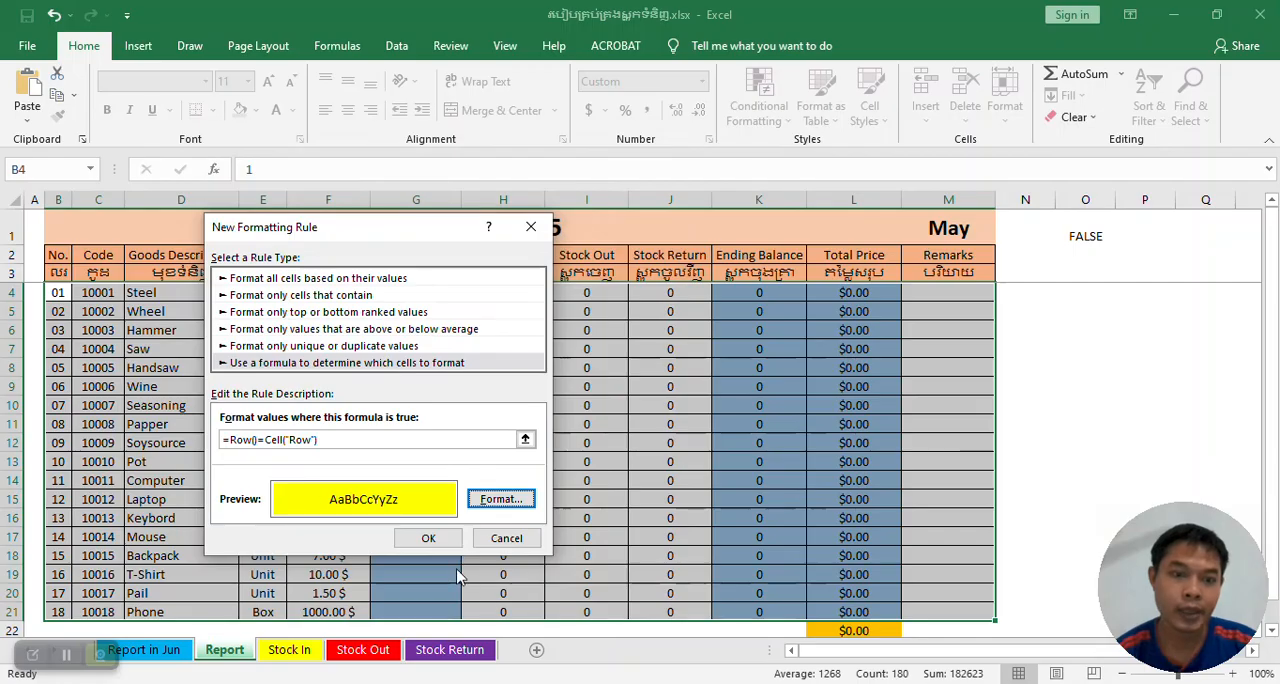
pyautogui.click(428, 538)
# Test the new rule by selecting code cells in different rows of the Report sheet.
pyautogui.click(88, 340)
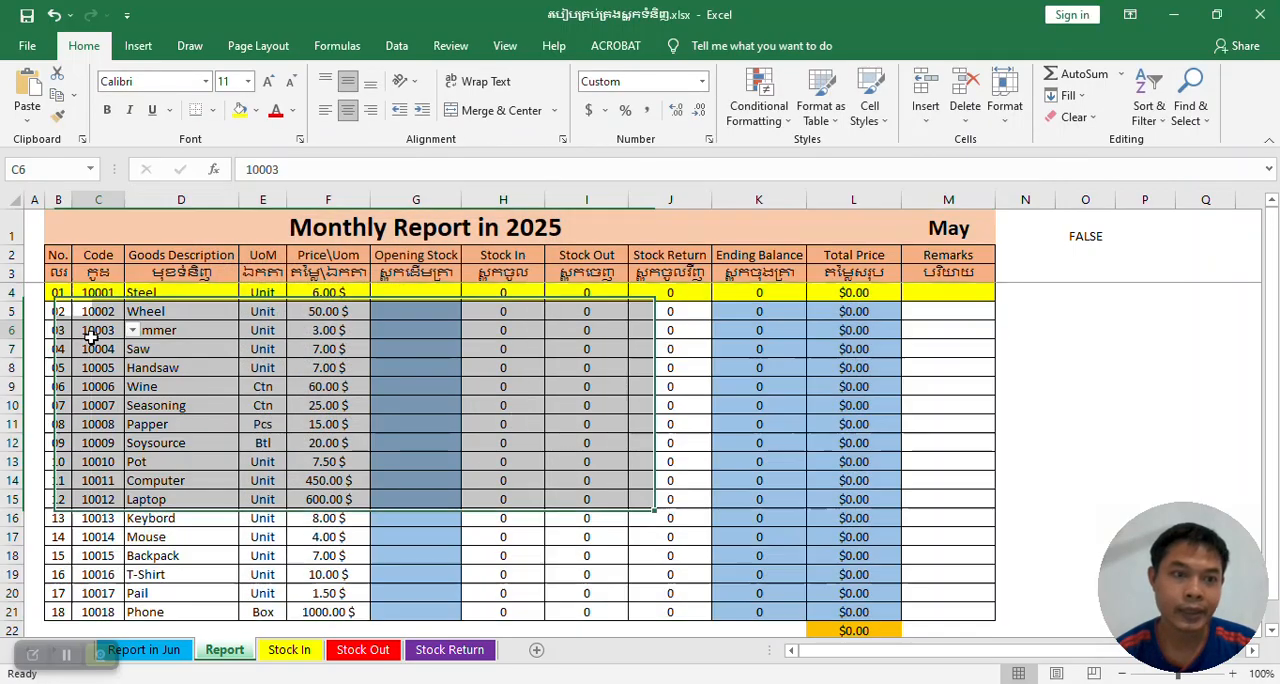
pyautogui.click(95, 402)
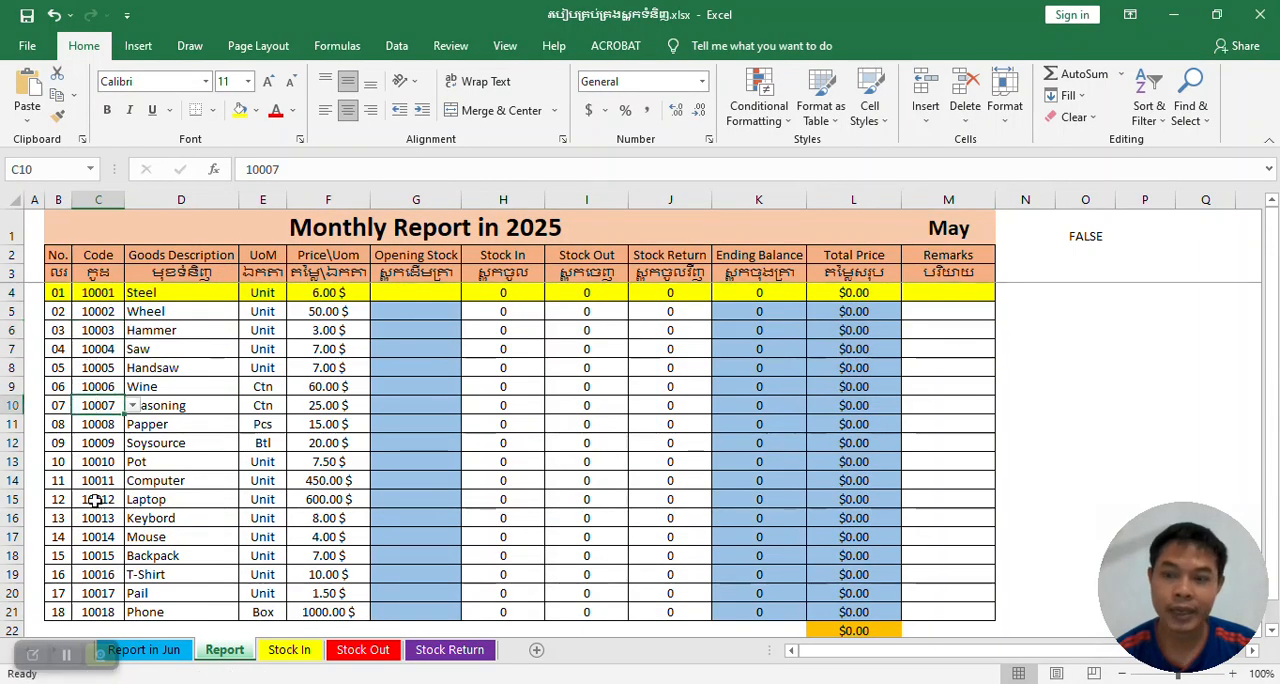
pyautogui.click(90, 350)
pyautogui.scroll(-1, 90, 350)
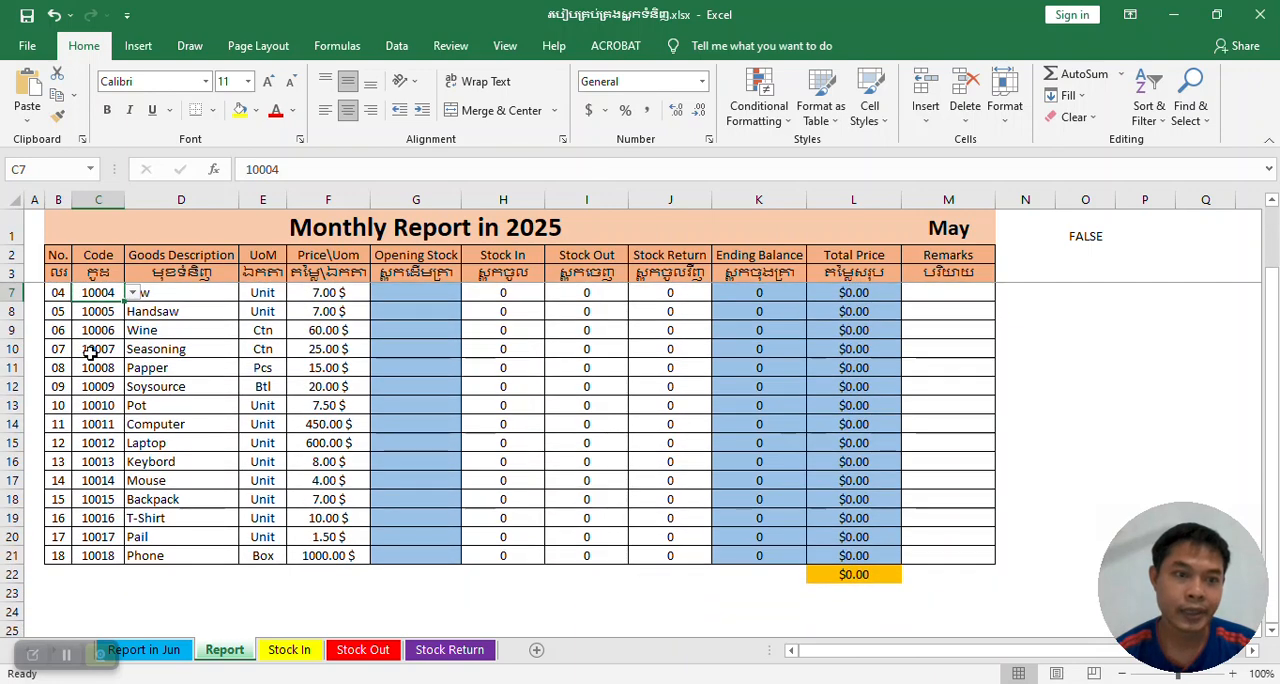
pyautogui.scroll(1, 90, 350)
pyautogui.click(90, 313)
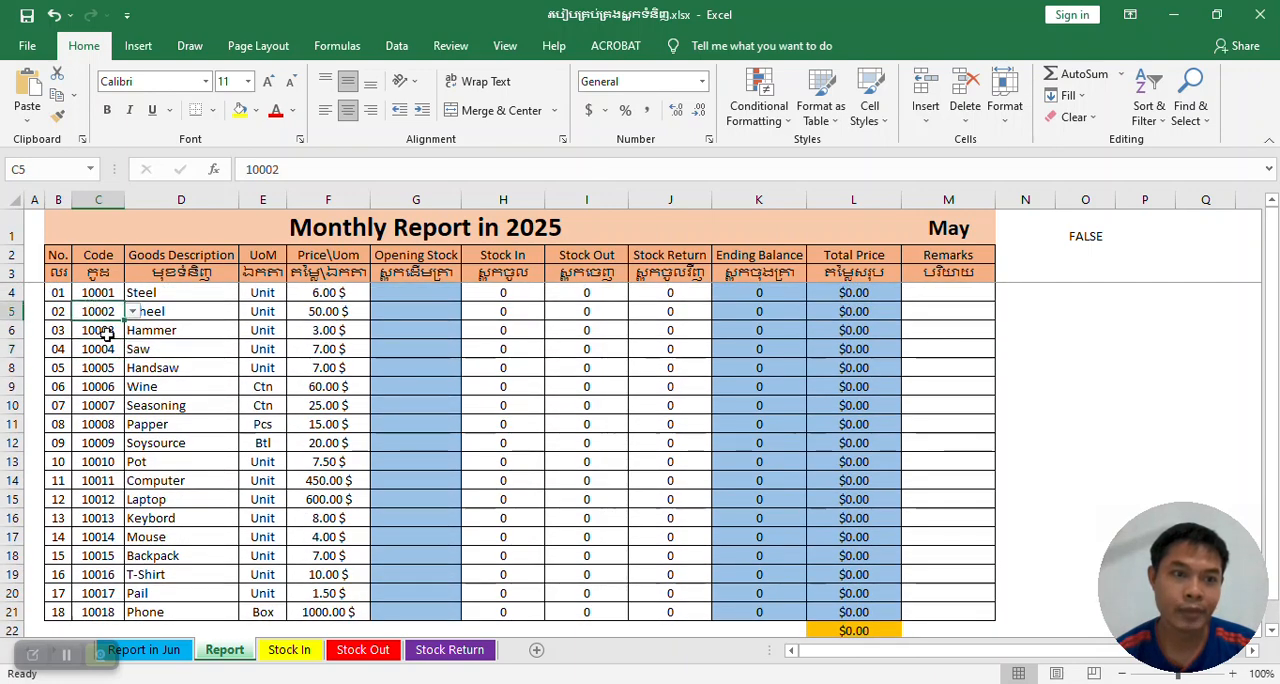
pyautogui.click(103, 385)
pyautogui.click(90, 310)
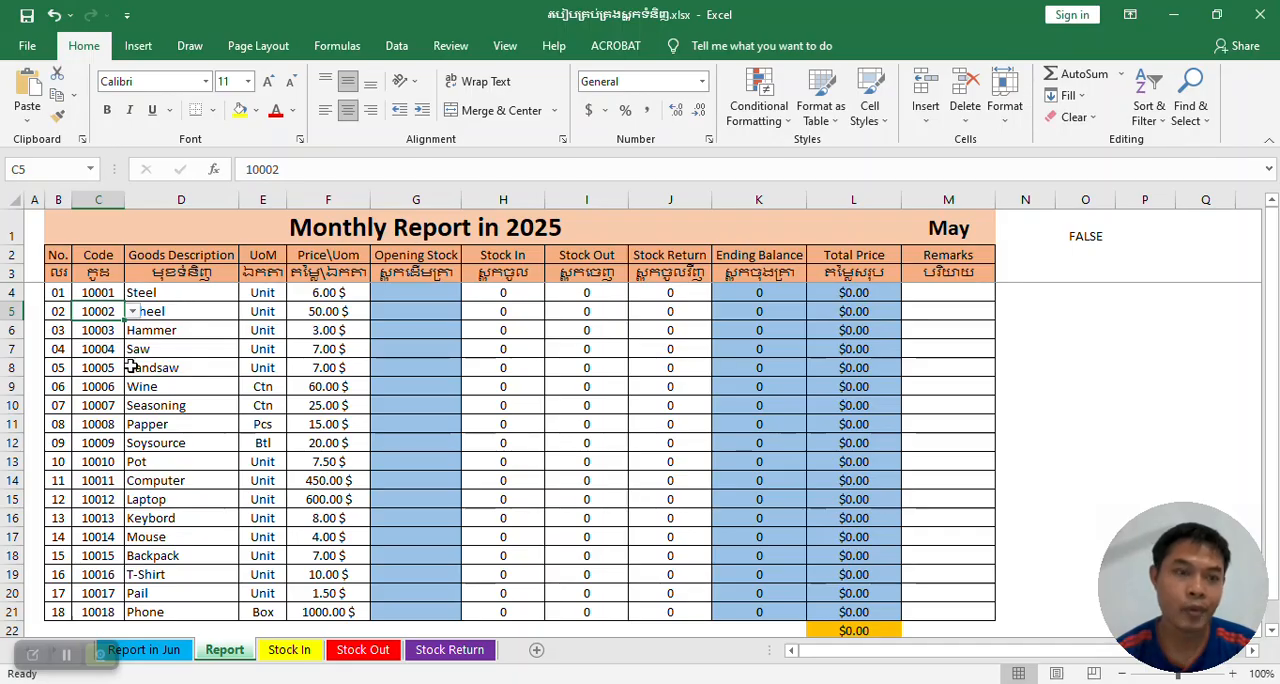
# Open the Report sheet's code window in the Visual Basic editor and move it closer to the project tree.
pyautogui.rightClick(226, 652)
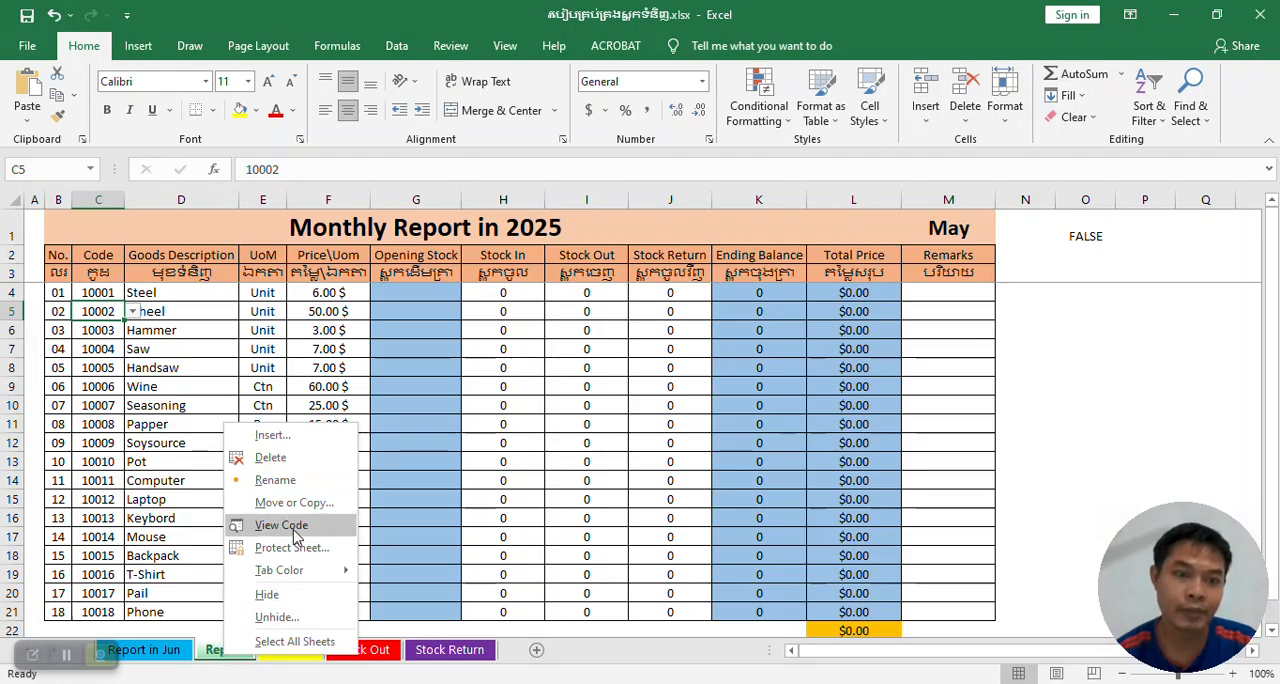
pyautogui.press('Escape')
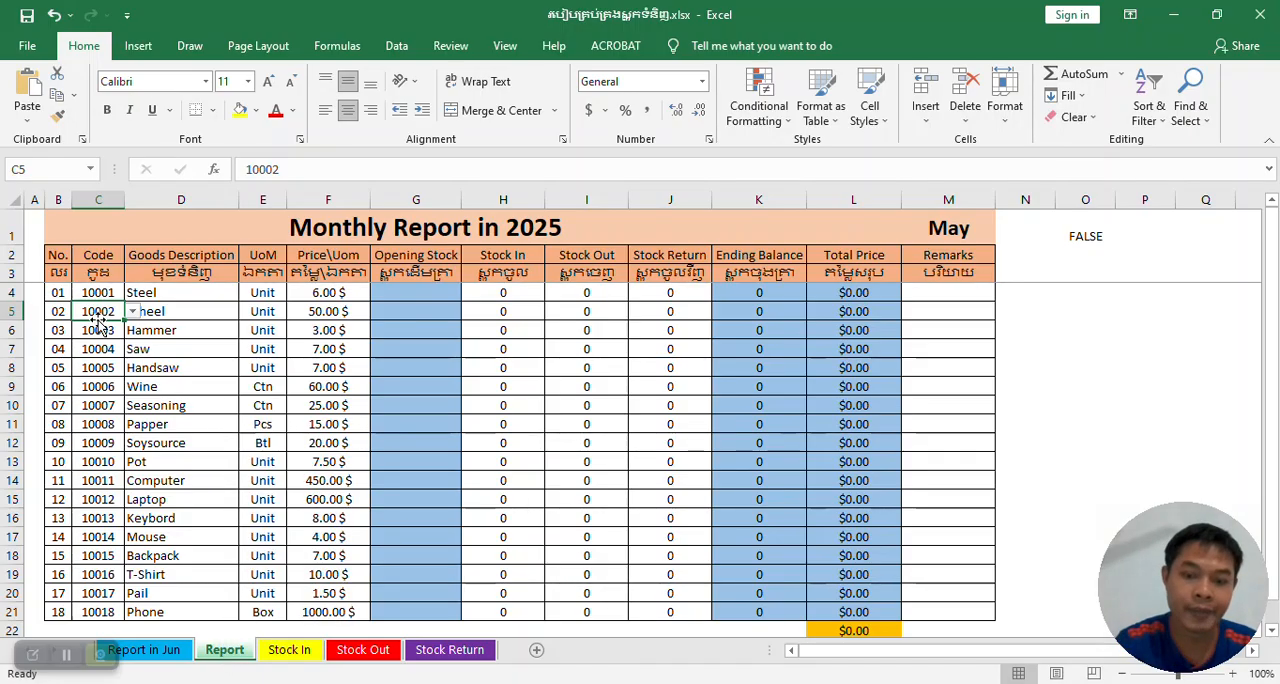
pyautogui.hotkey('alt', 'F11')
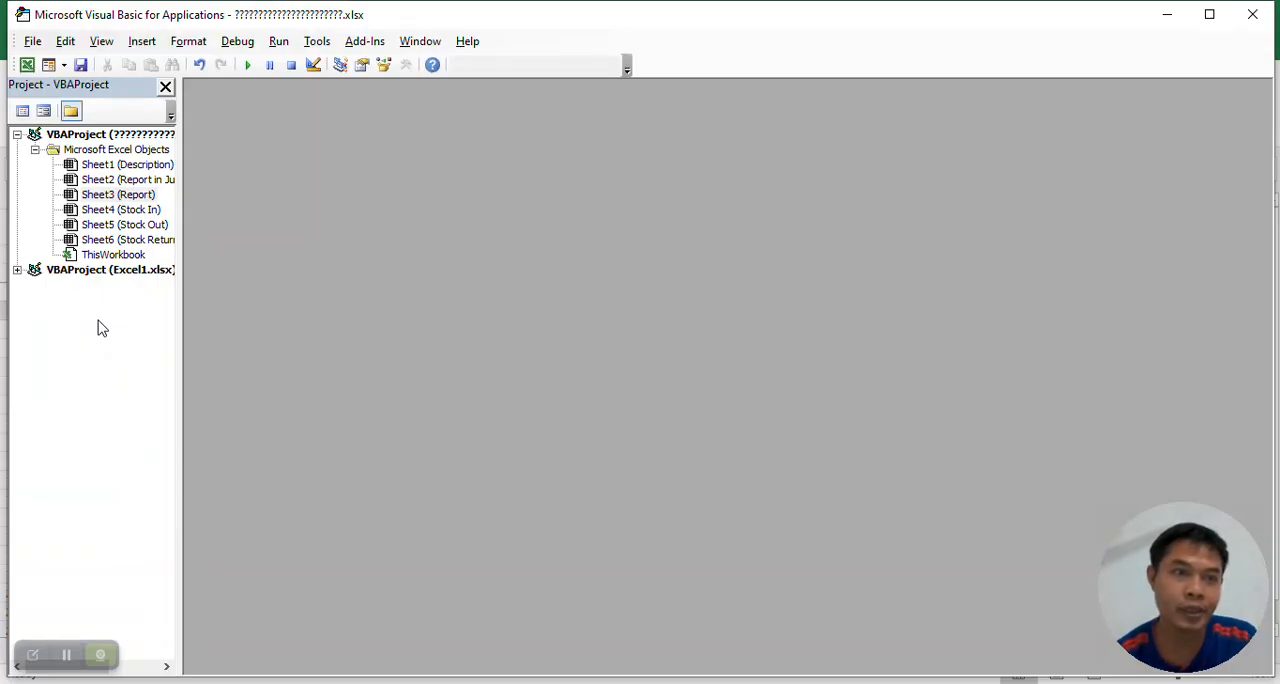
pyautogui.click(23, 111)
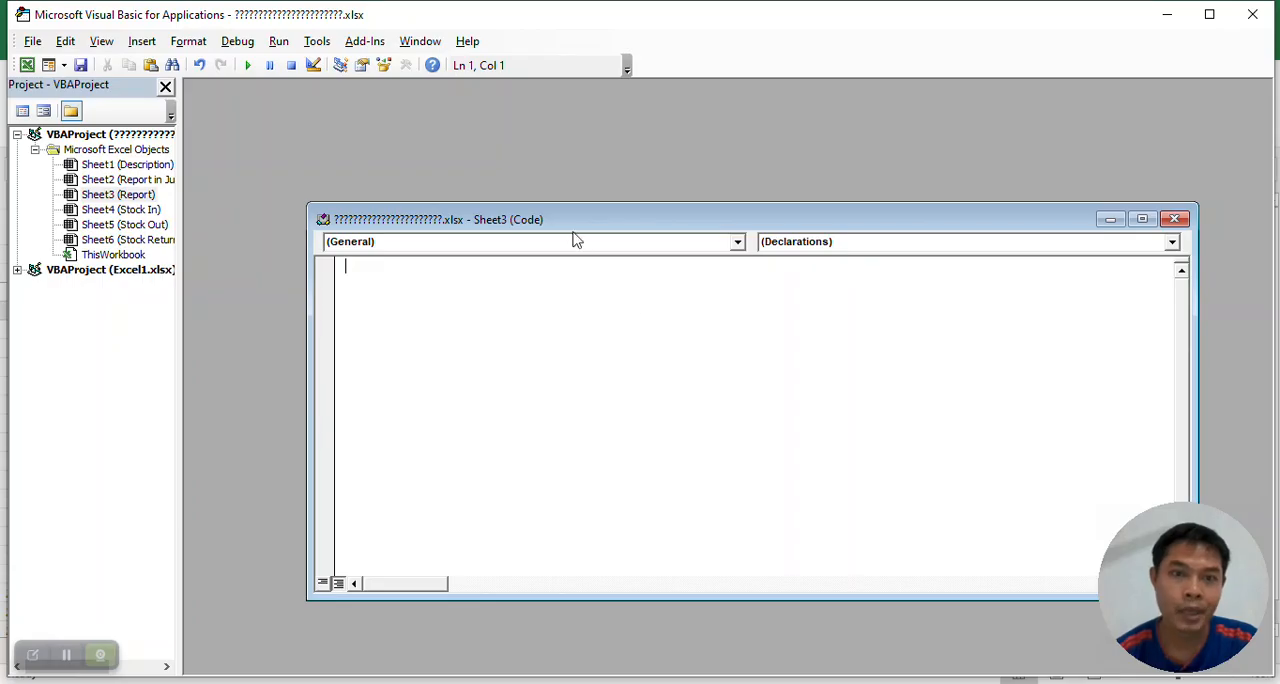
pyautogui.moveTo(594, 214); pyautogui.dragTo(490, 139)
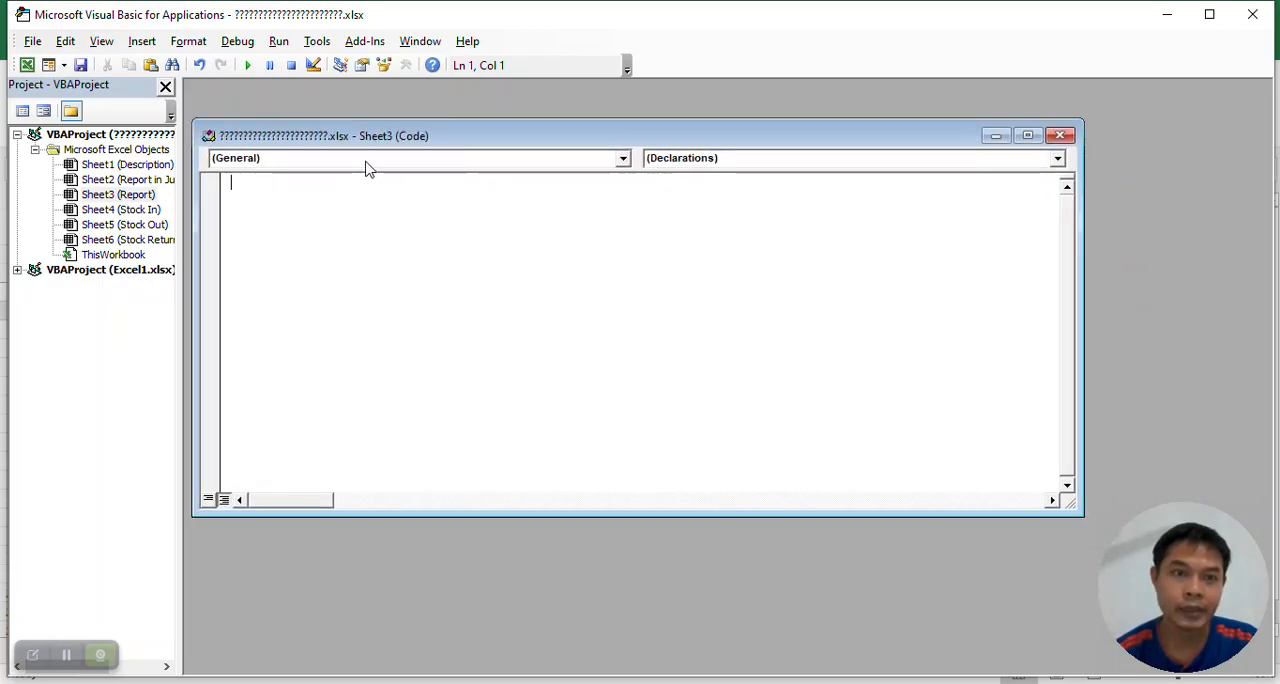
# Create a Worksheet SelectionChange procedure containing Target.Calculate in the Report sheet's code, and close the Visual Basic editor.
pyautogui.click(623, 157)
pyautogui.click(292, 200)
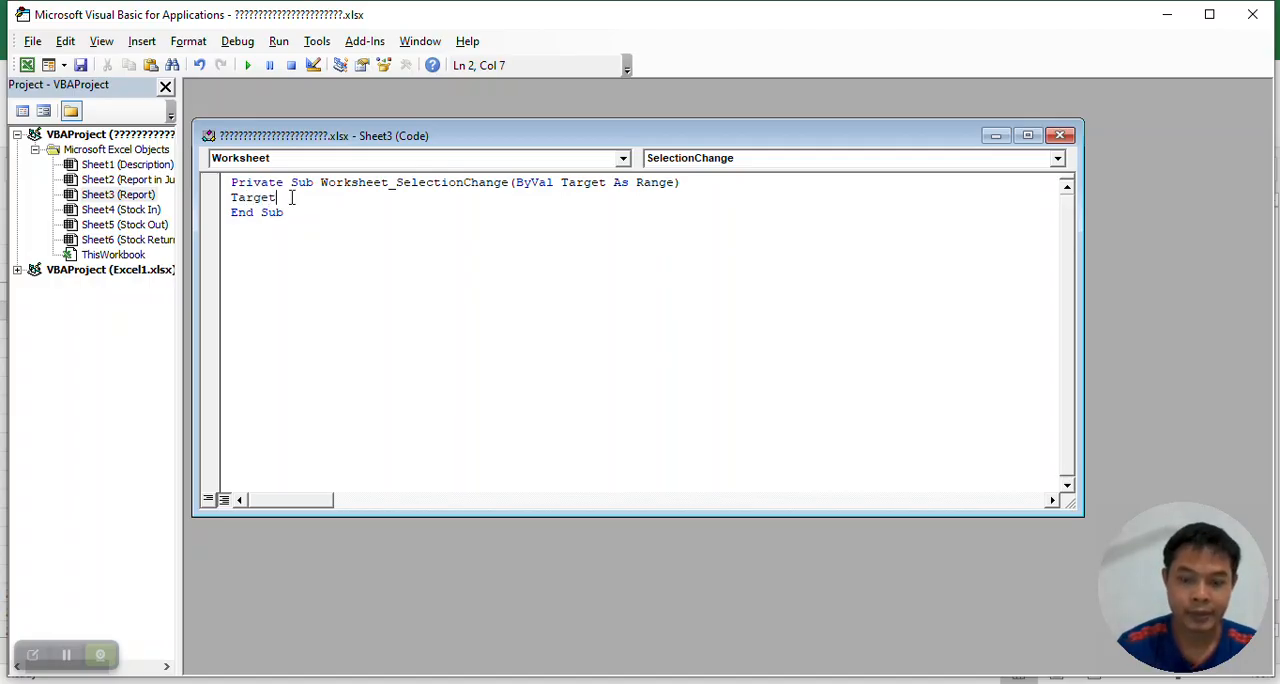
pyautogui.write('.c')
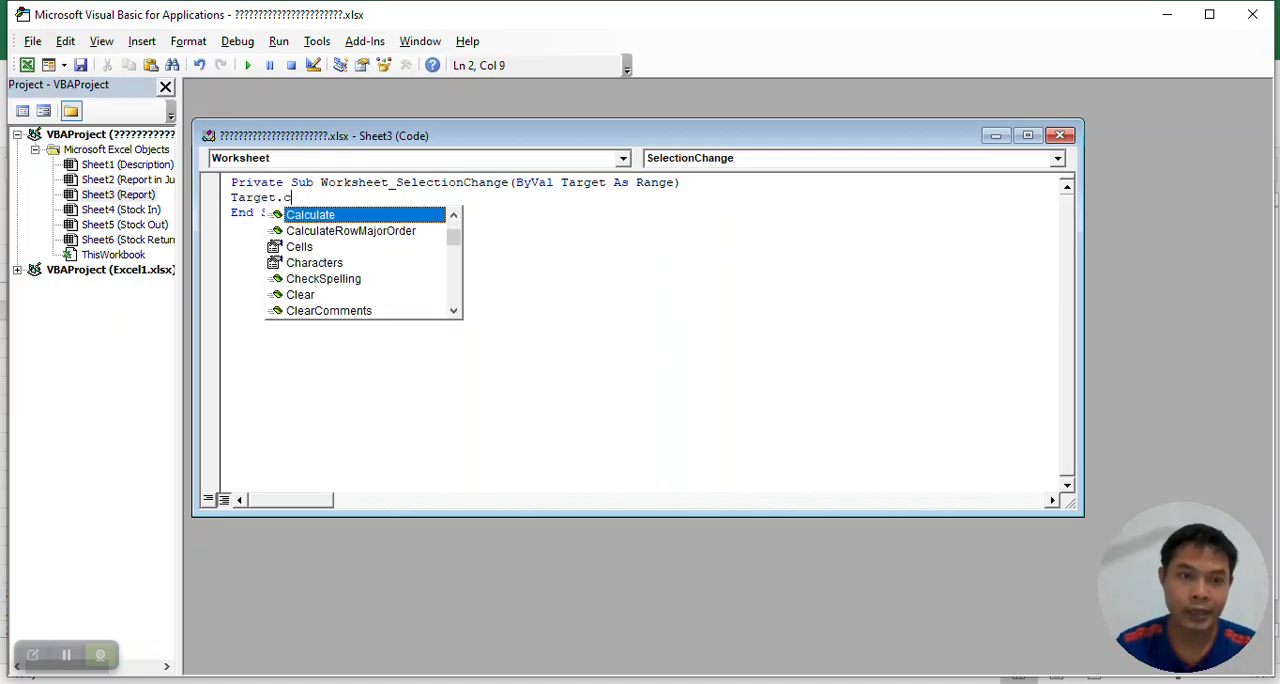
pyautogui.doubleClick(310, 216)
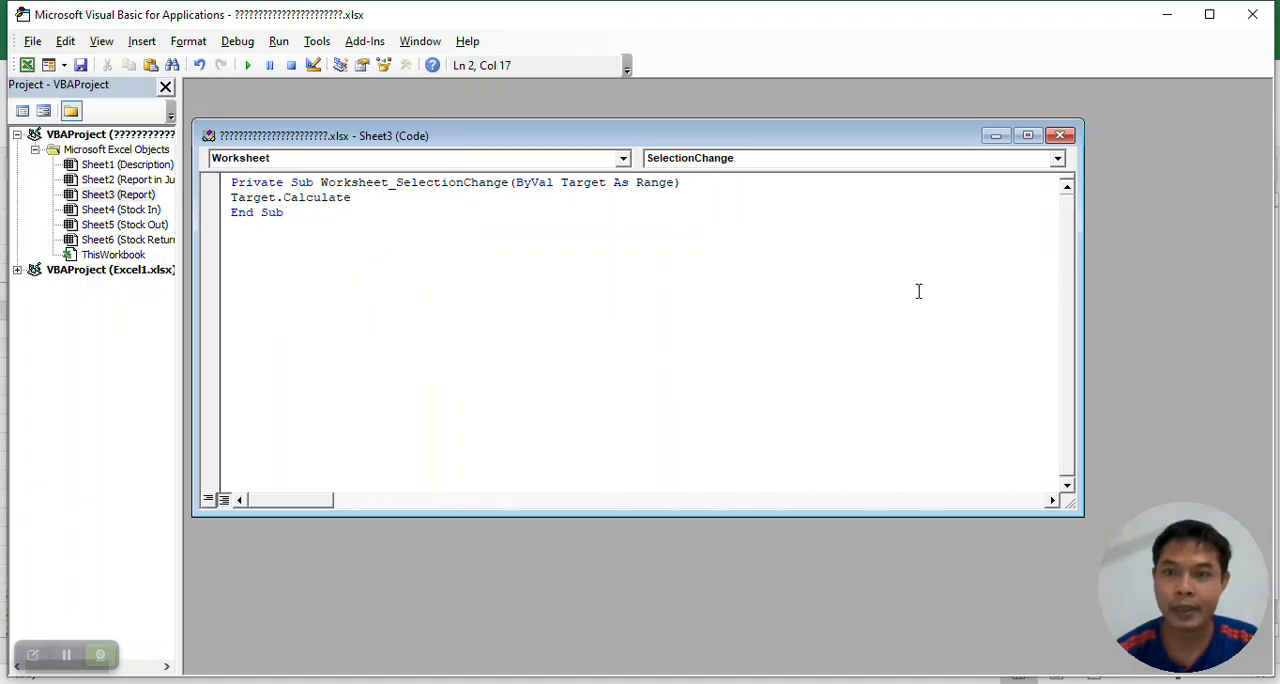
pyautogui.click(1062, 136)
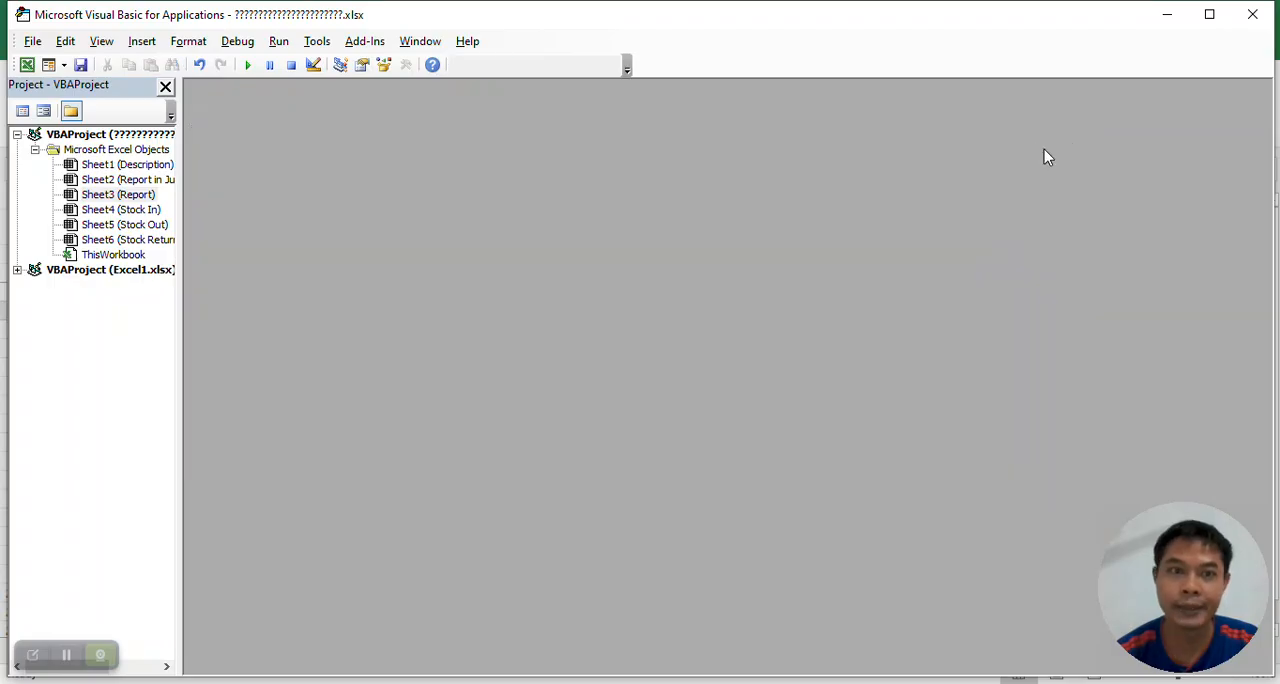
pyautogui.click(1262, 14)
# Test the automatic row highlighting by selecting product code cells in various rows across the Report table.
pyautogui.click(98, 386)
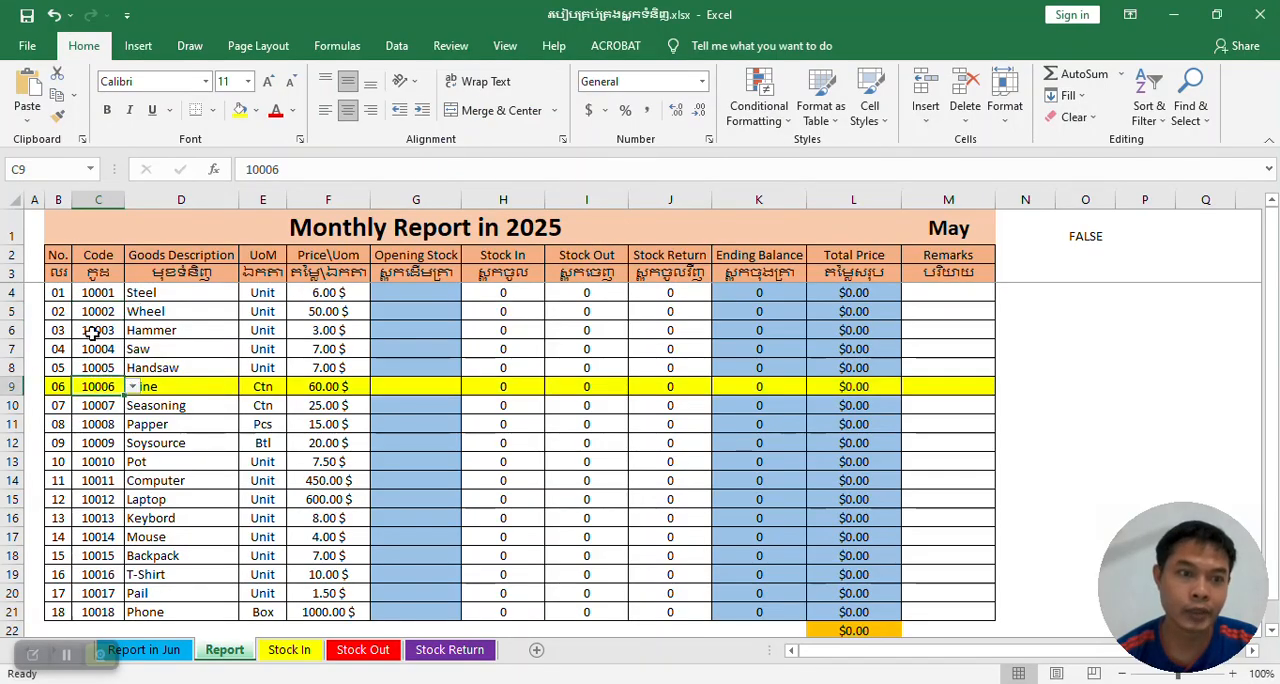
pyautogui.click(93, 311)
pyautogui.click(98, 422)
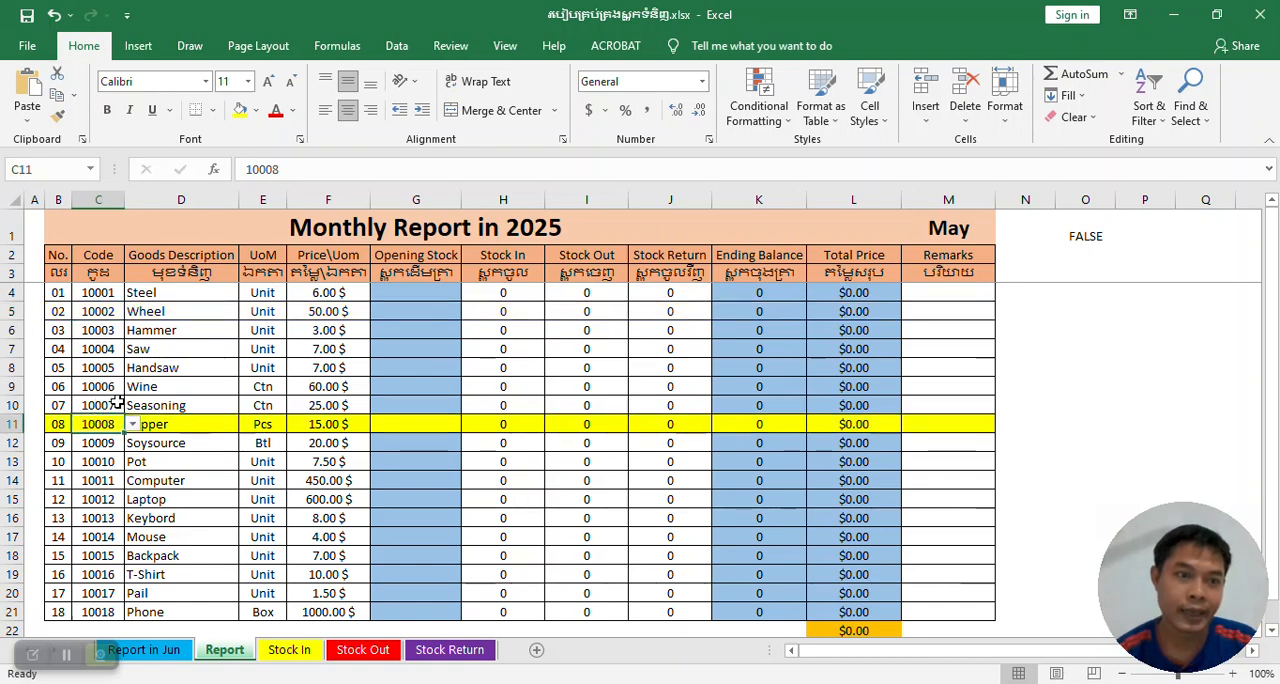
pyautogui.scroll(-1, 105, 430)
pyautogui.click(98, 461)
pyautogui.scroll(1, 95, 376)
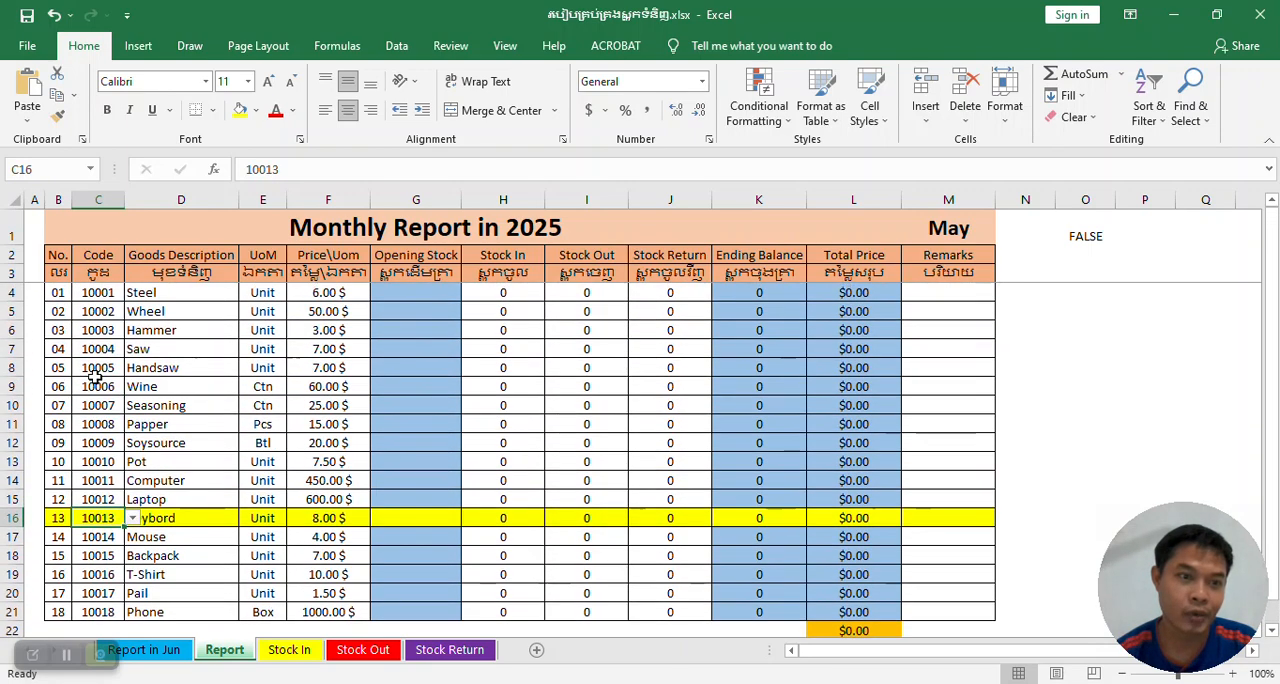
pyautogui.click(96, 346)
pyautogui.click(98, 292)
pyautogui.click(95, 408)
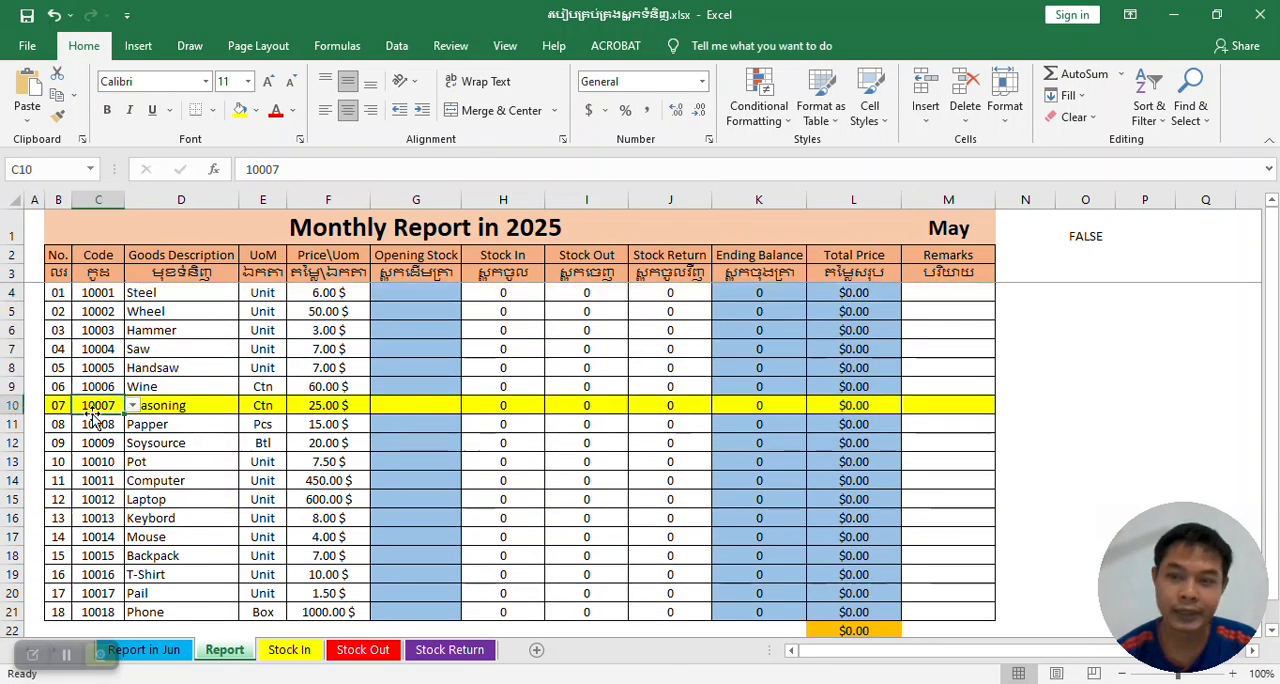
pyautogui.click(94, 334)
pyautogui.click(96, 421)
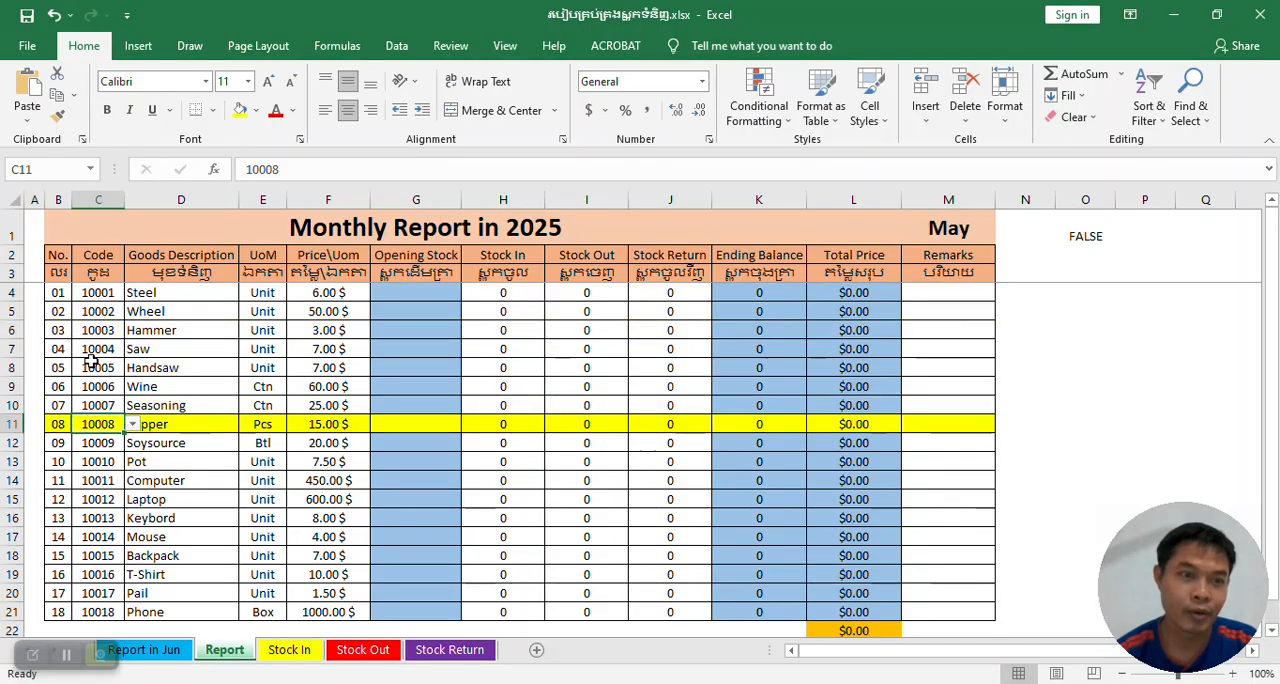
pyautogui.click(90, 326)
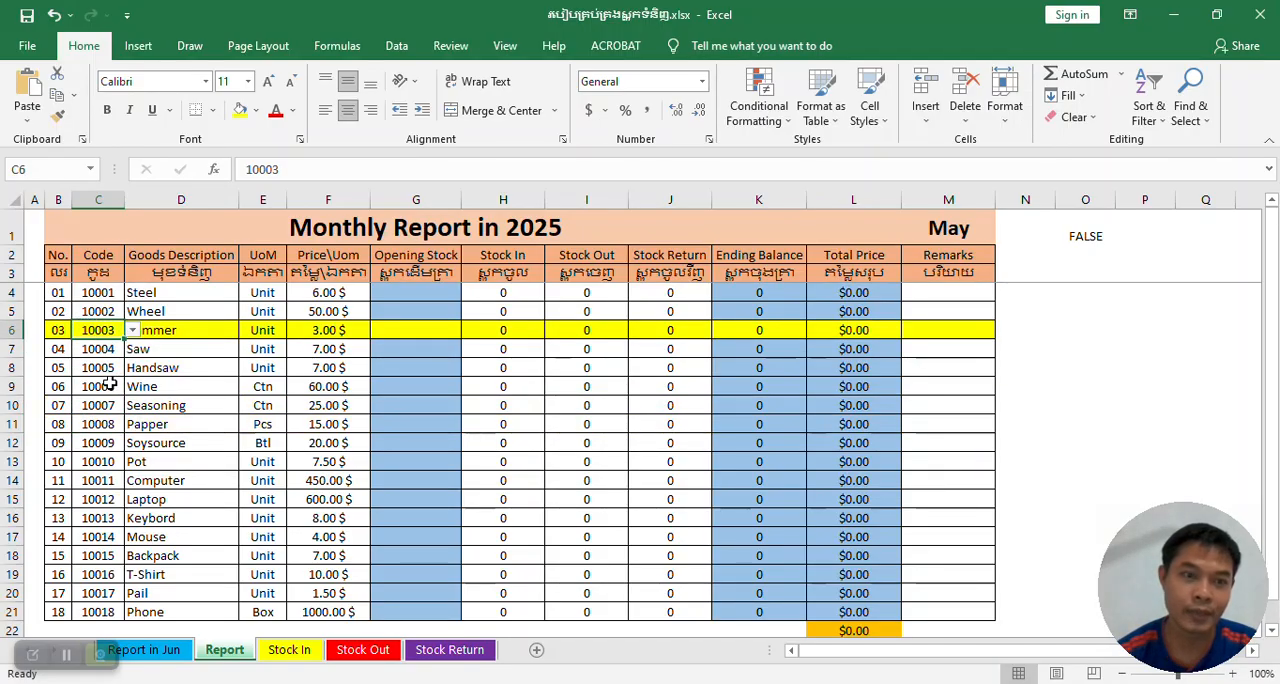